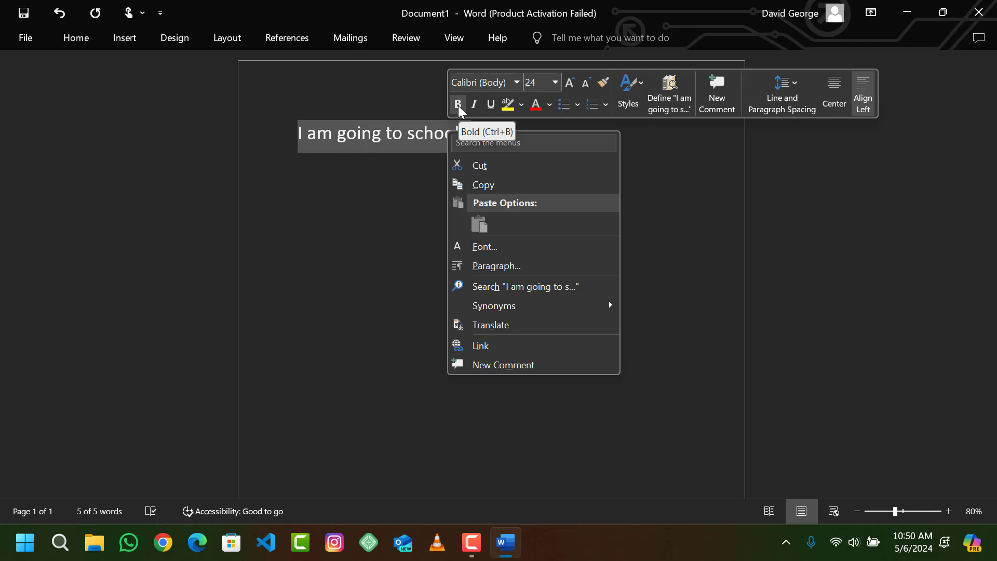
Format the selected sentence "I am going to school" as bold, italic and underlined.
left_click(458, 104)
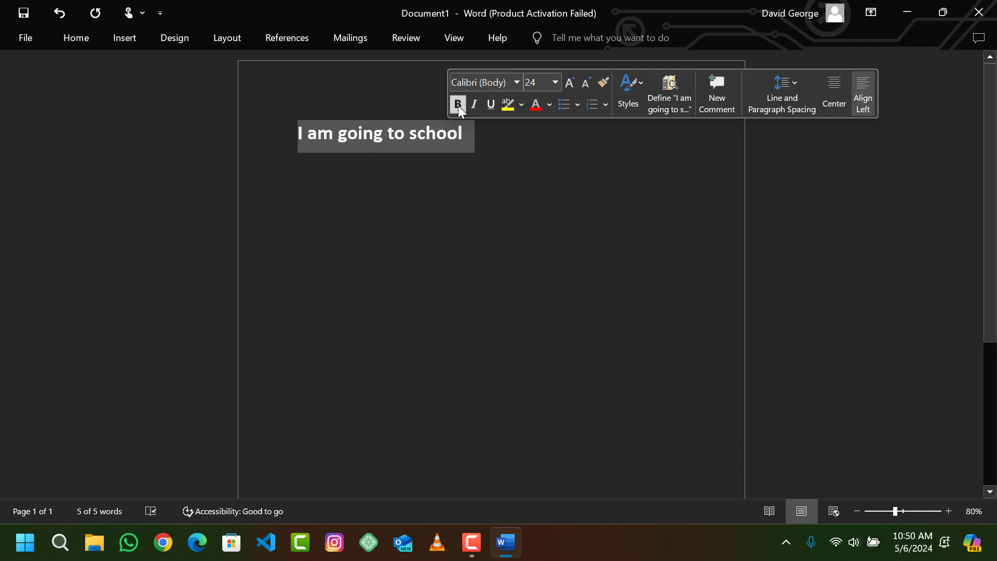
left_click(473, 105)
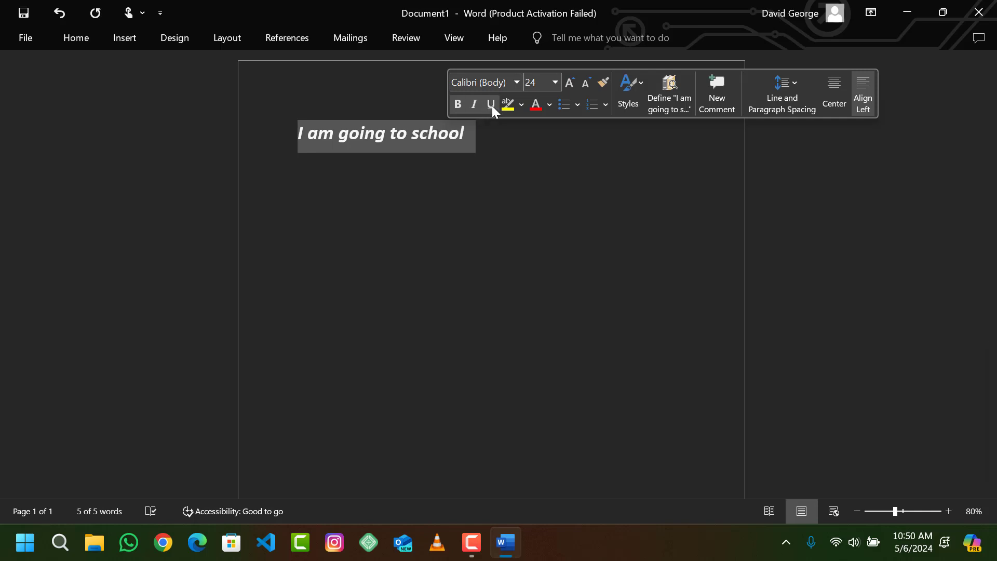
left_click(491, 105)
Enlarge the selected sentence's font size to 28, and shrink it back to 24.
left_click(570, 83)
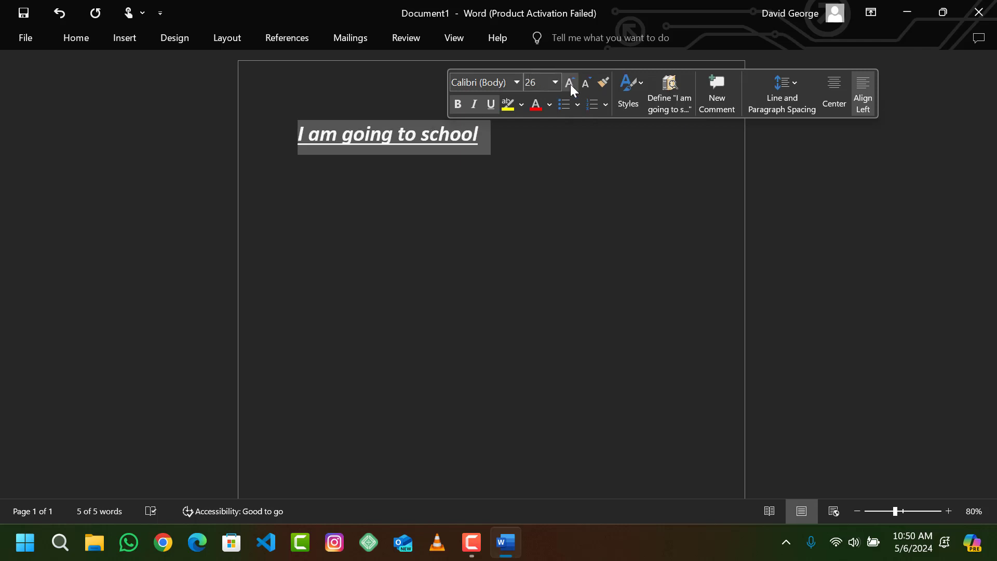
left_click(570, 84)
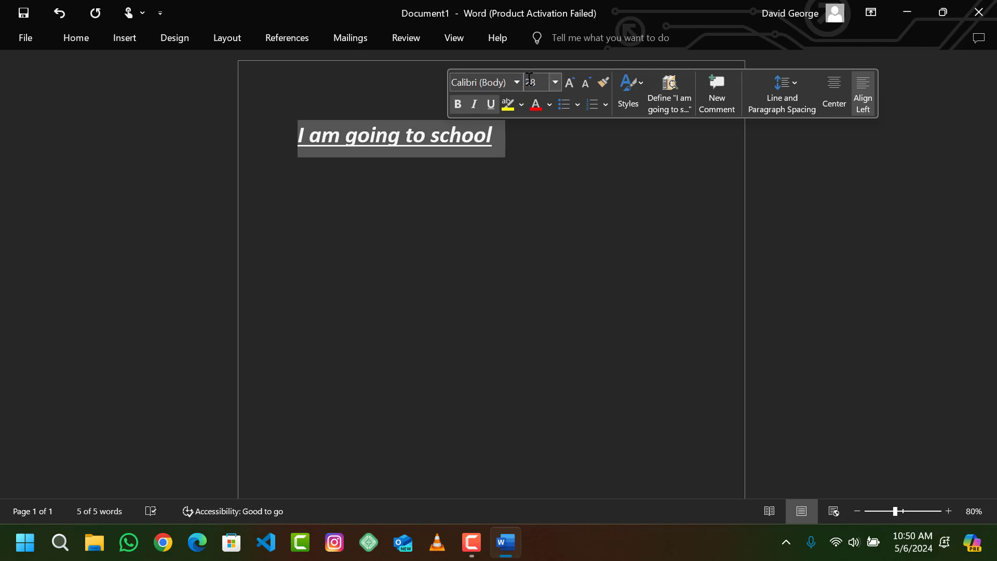
left_click(585, 84)
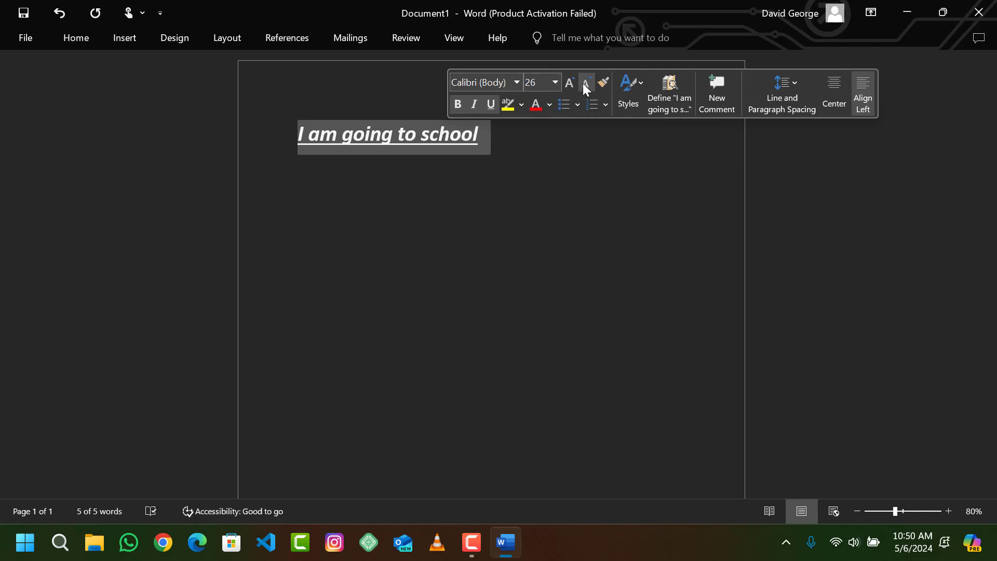
left_click(585, 84)
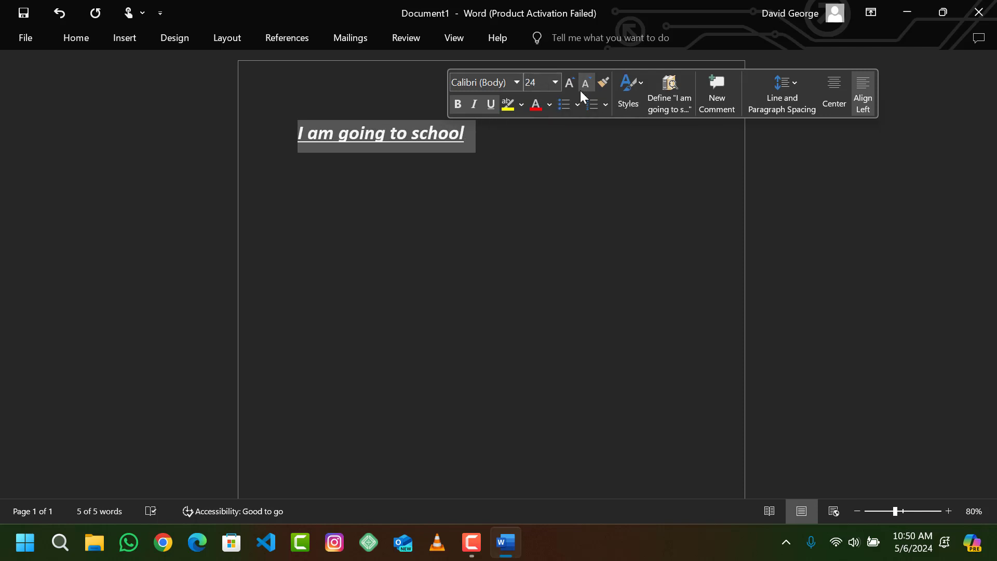
Highlight the sentence in yellow, and try to clear the highlight with No Color.
left_click(508, 106)
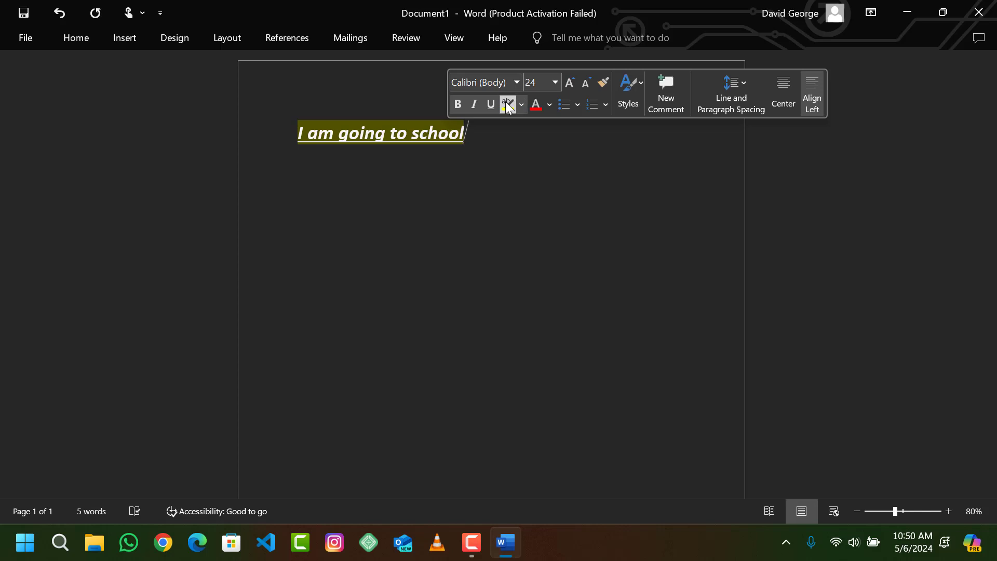
left_click(522, 106)
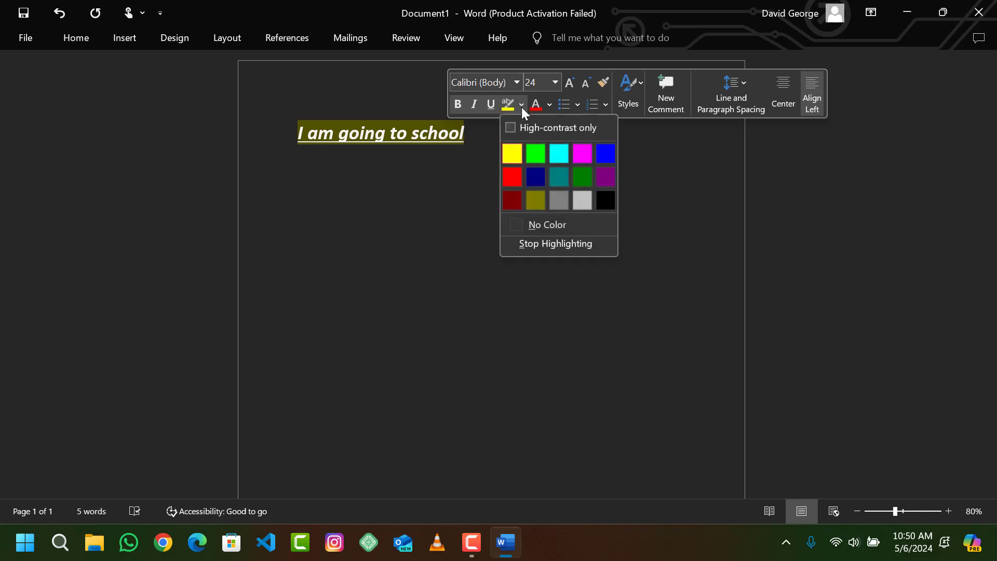
left_click(542, 225)
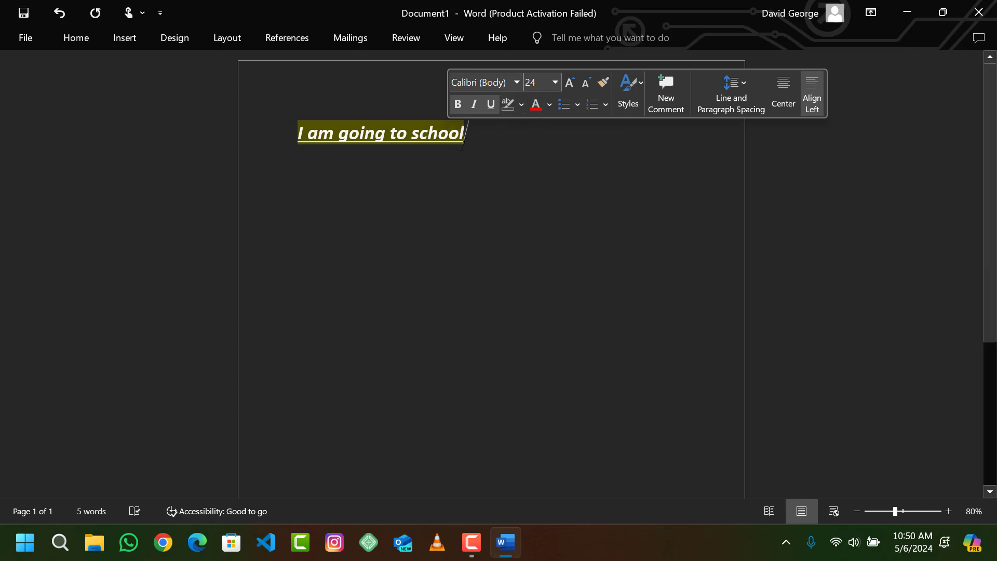
Select the whole sentence, colour its text red and remove its highlight with No Color.
left_click_drag(464, 133, 299, 135)
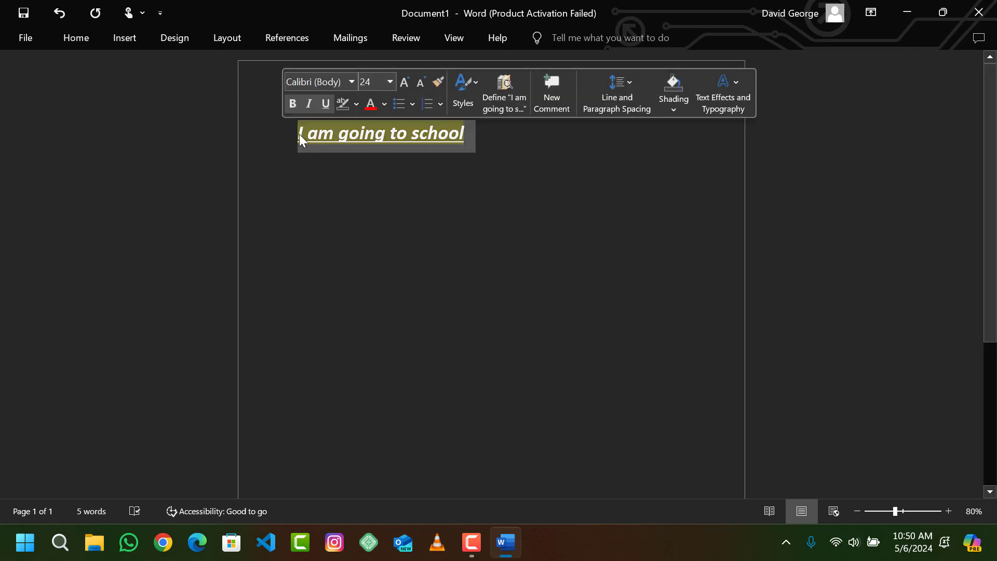
left_click(371, 106)
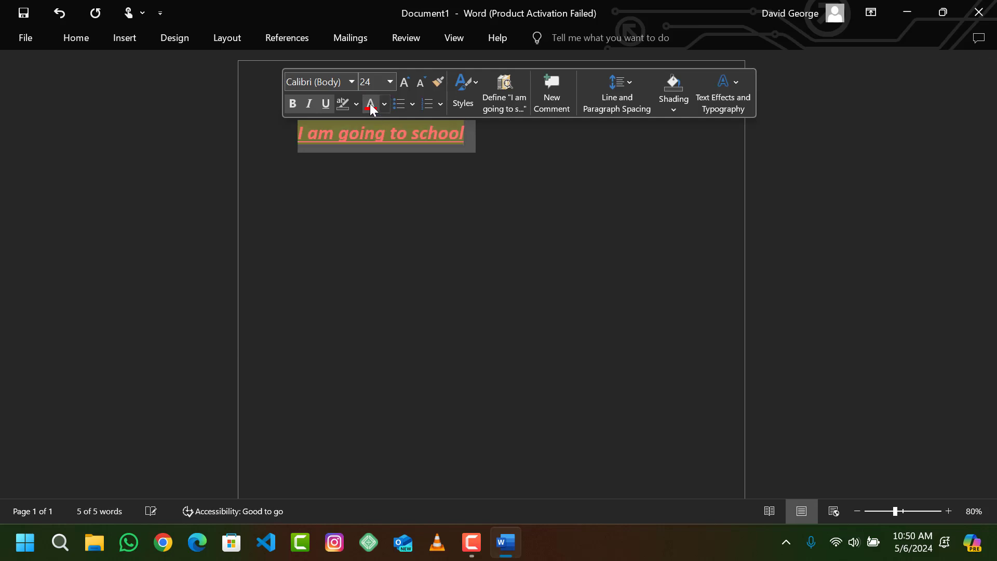
left_click(356, 105)
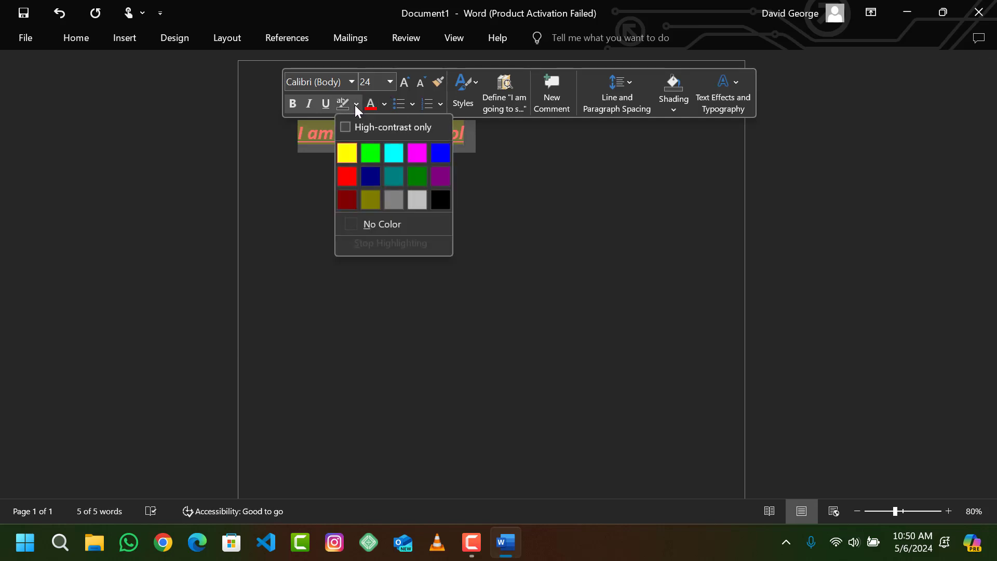
left_click(373, 223)
left_click(373, 223)
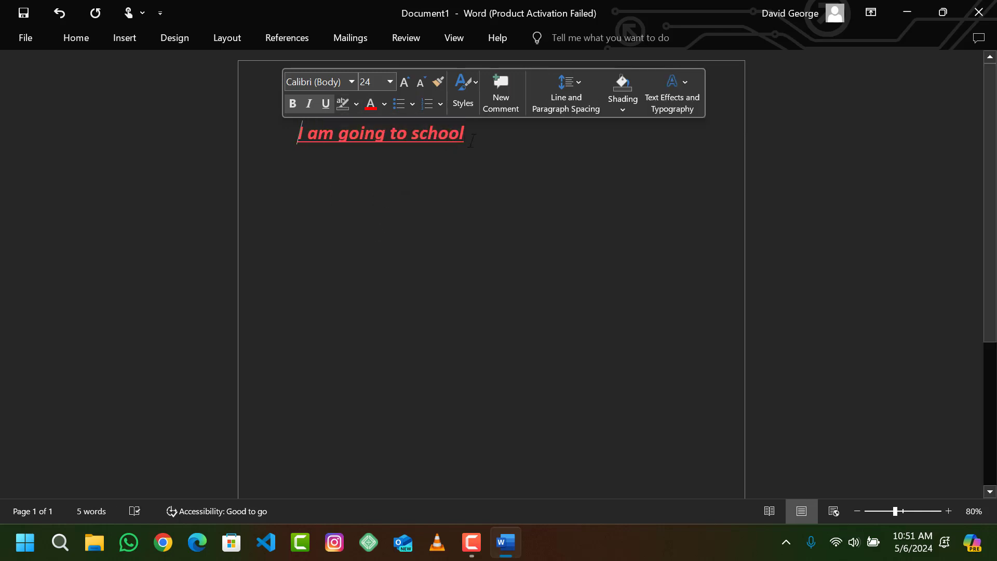
left_click(477, 95)
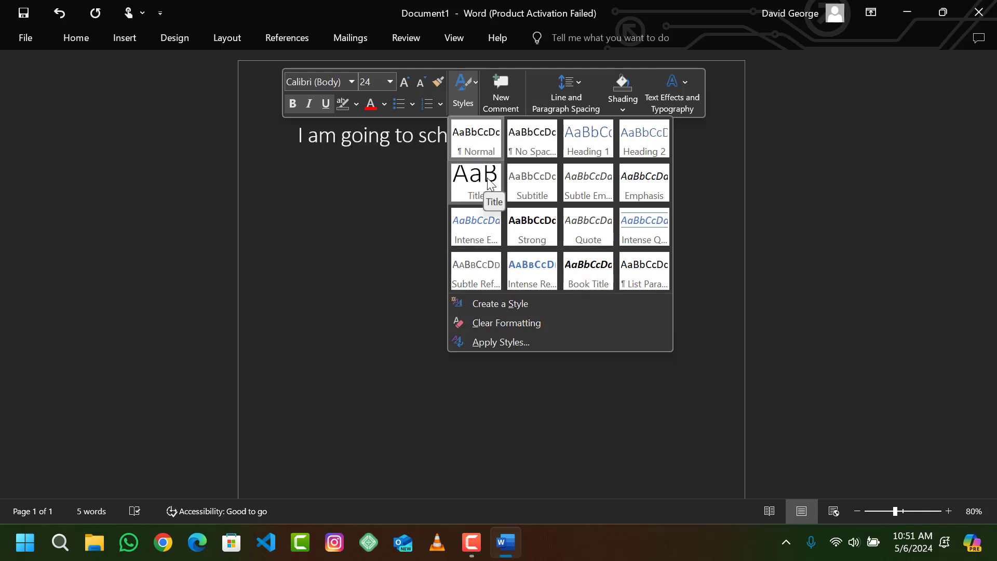
left_click(533, 80)
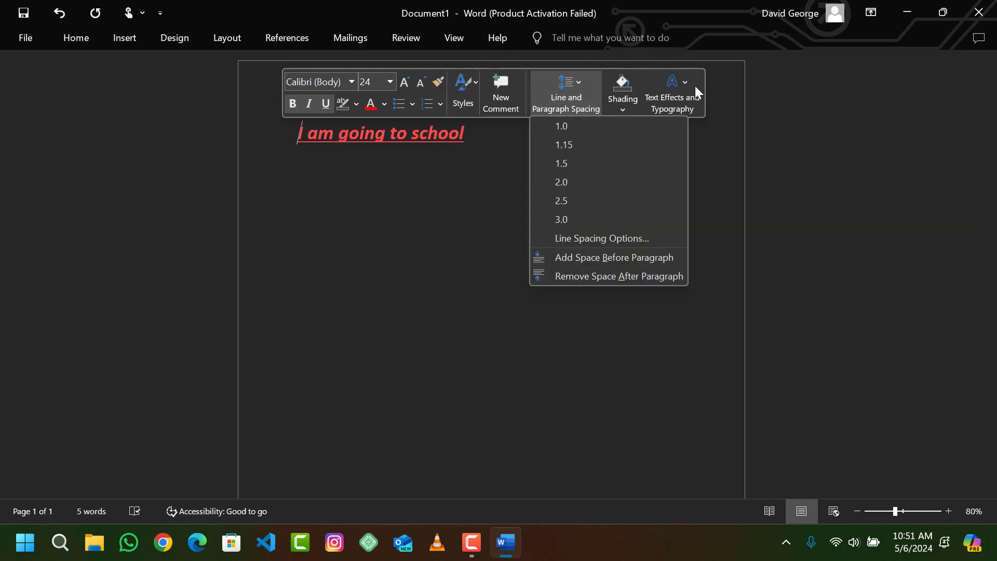
left_click(700, 70)
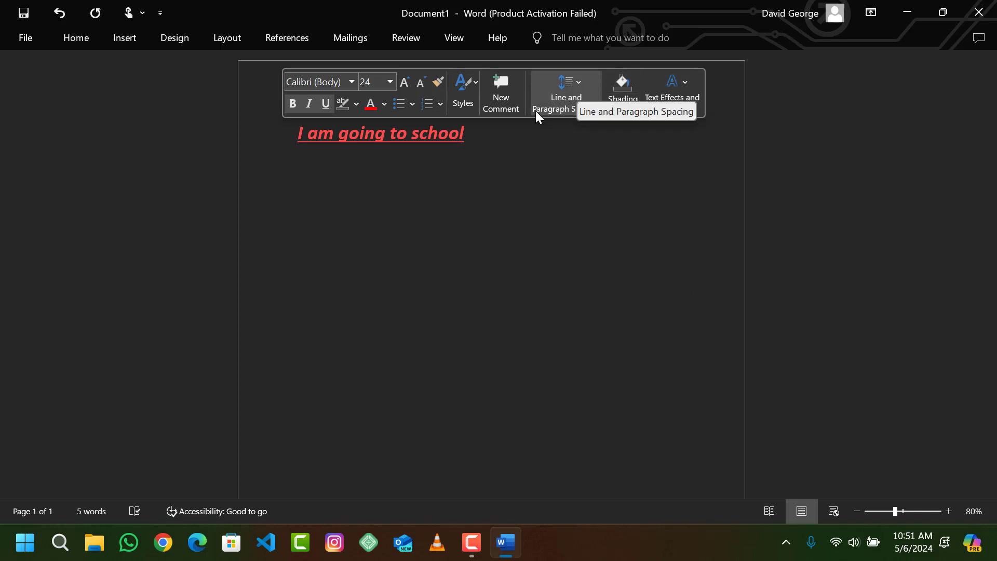
left_click(510, 101)
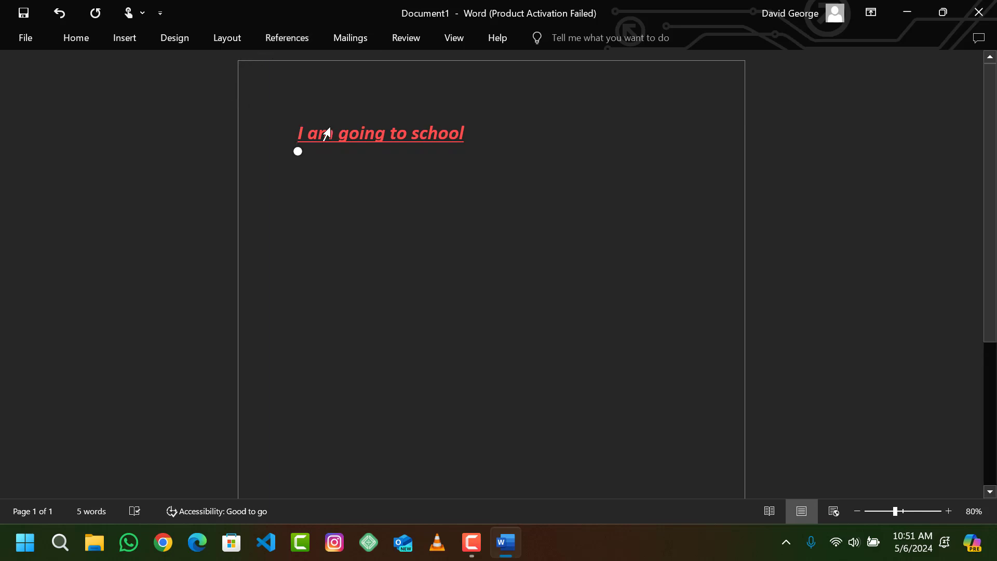
right_click(351, 144)
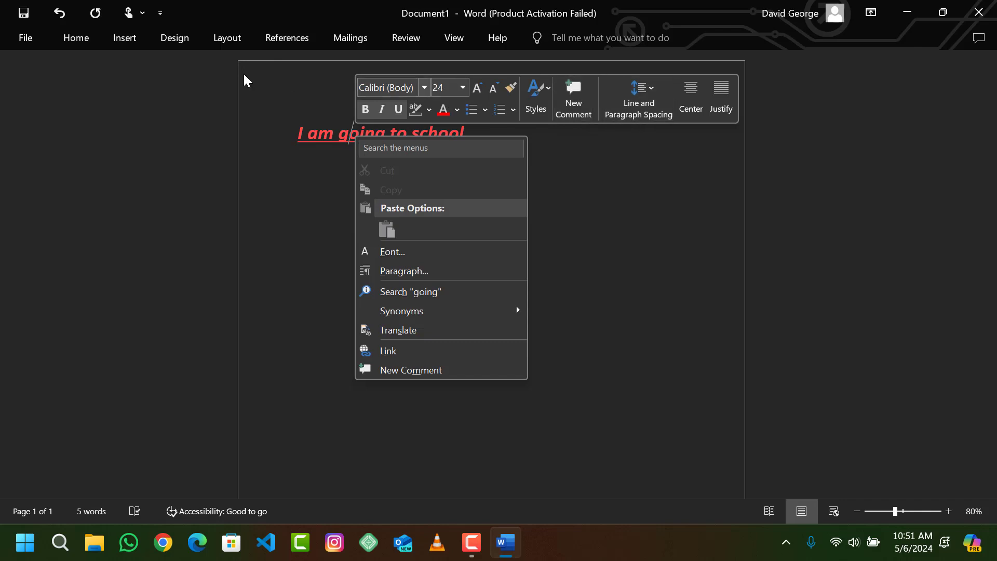
left_click(78, 40)
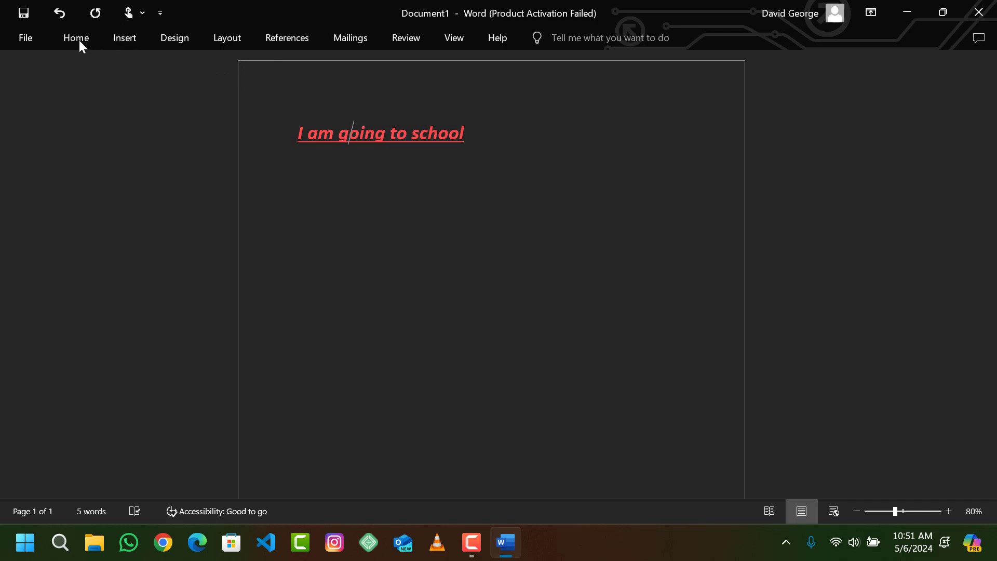
left_click(79, 39)
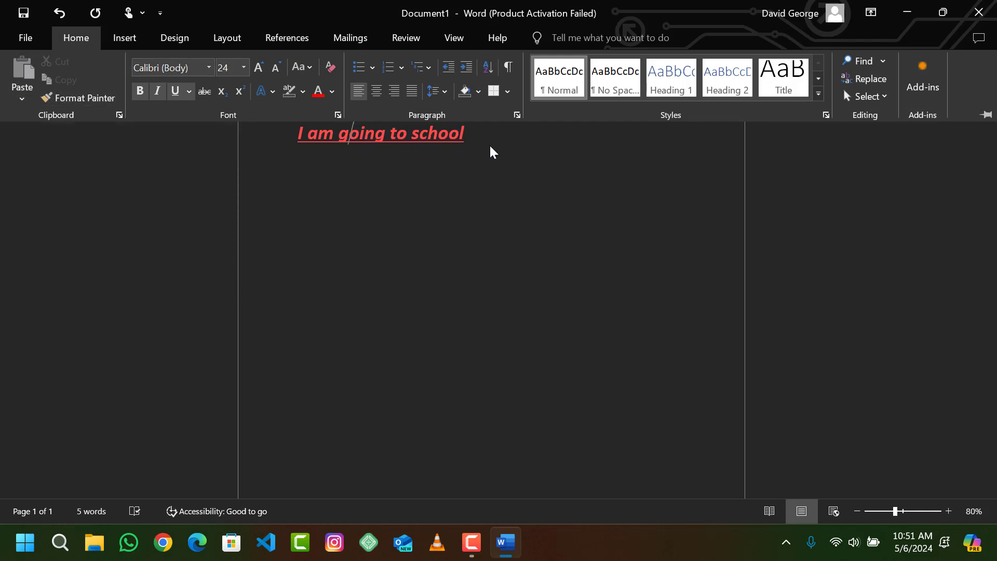
Copy the whole red sentence and paste it so that it appears again on a second line.
left_click(467, 137)
left_click_drag(467, 137, 282, 141)
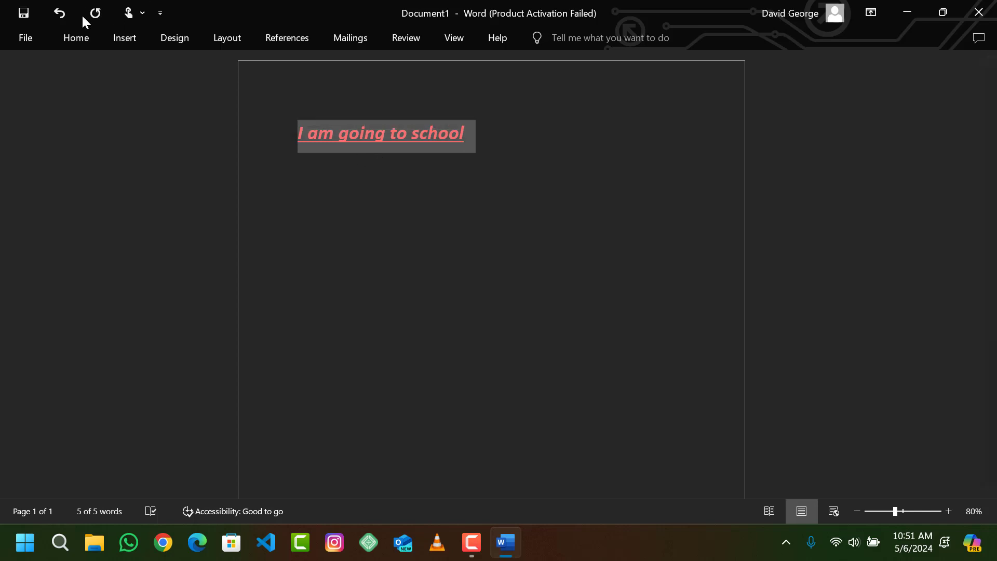
left_click(88, 37)
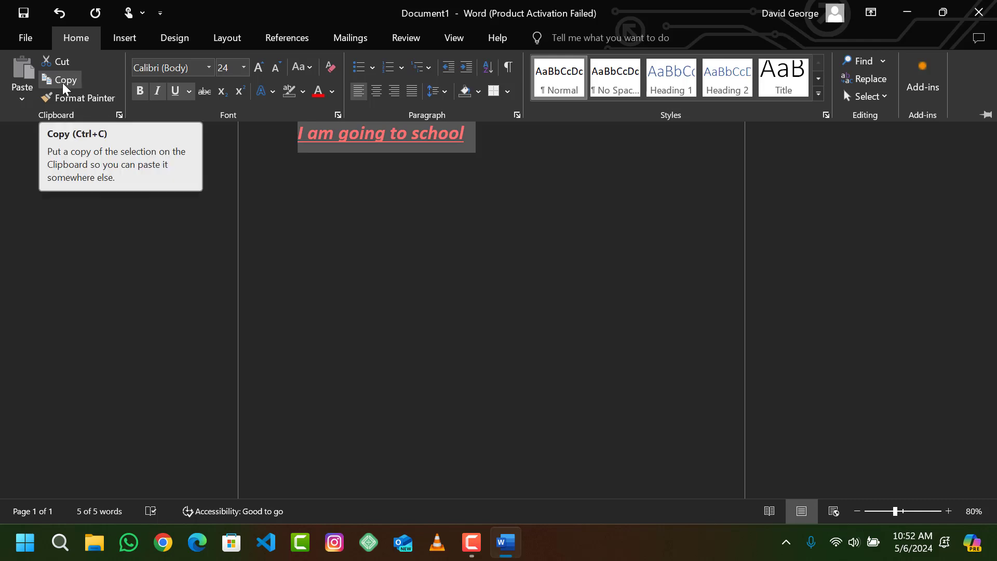
left_click(63, 83)
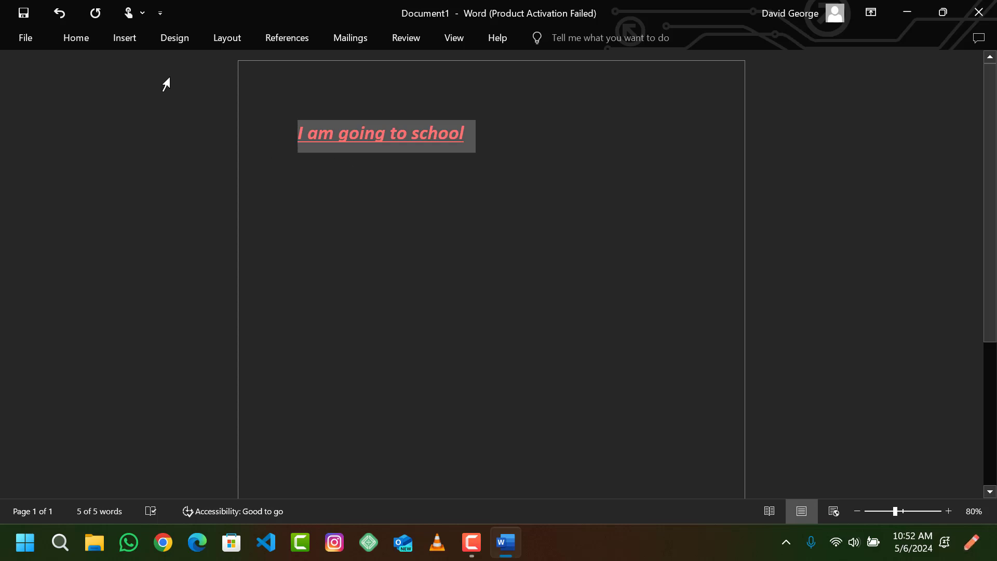
left_click(86, 40)
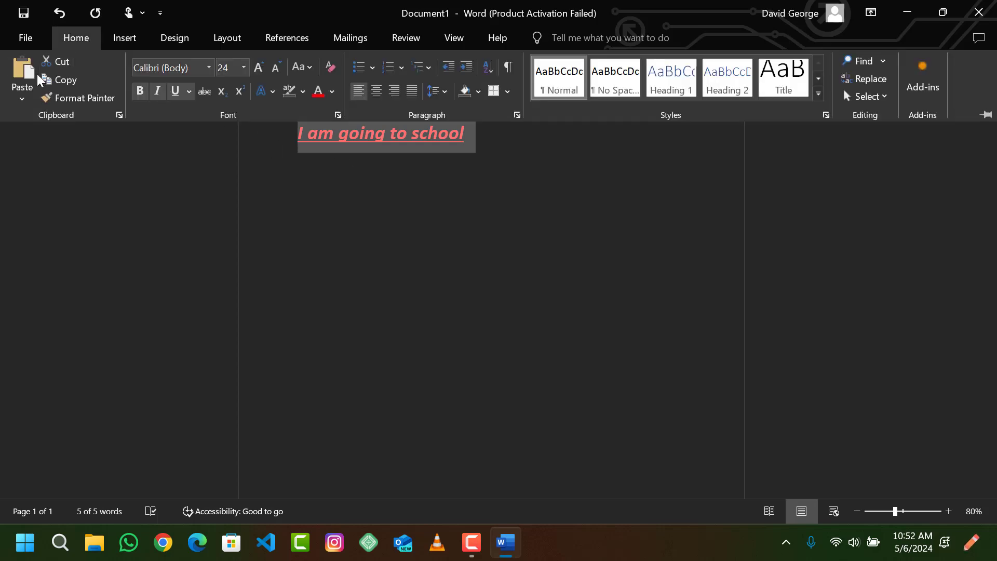
left_click(23, 89)
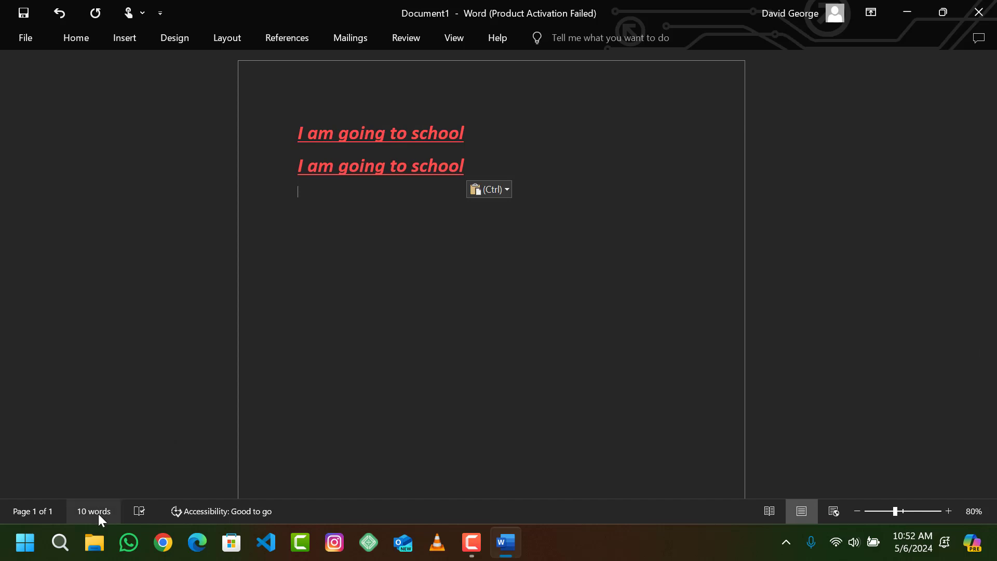
Show the accessibility inspection results, and view the document in Read Mode before returning to Print Layout.
left_click(194, 513)
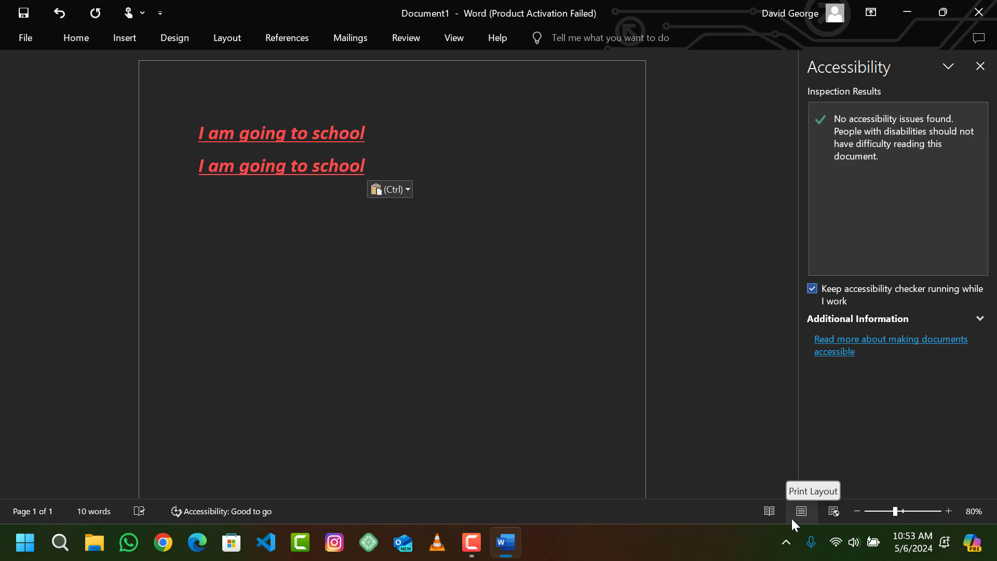
left_click(769, 512)
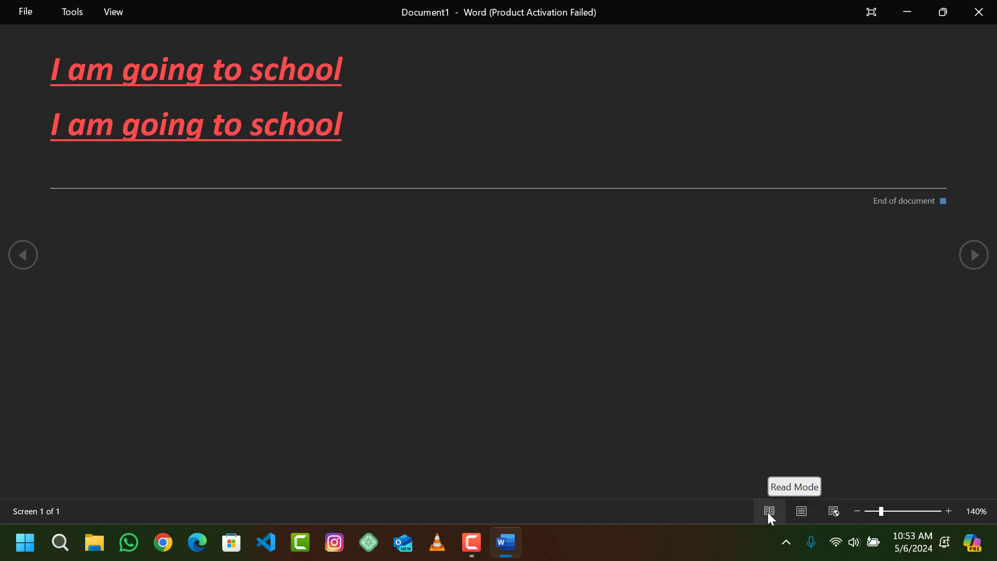
left_click(807, 514)
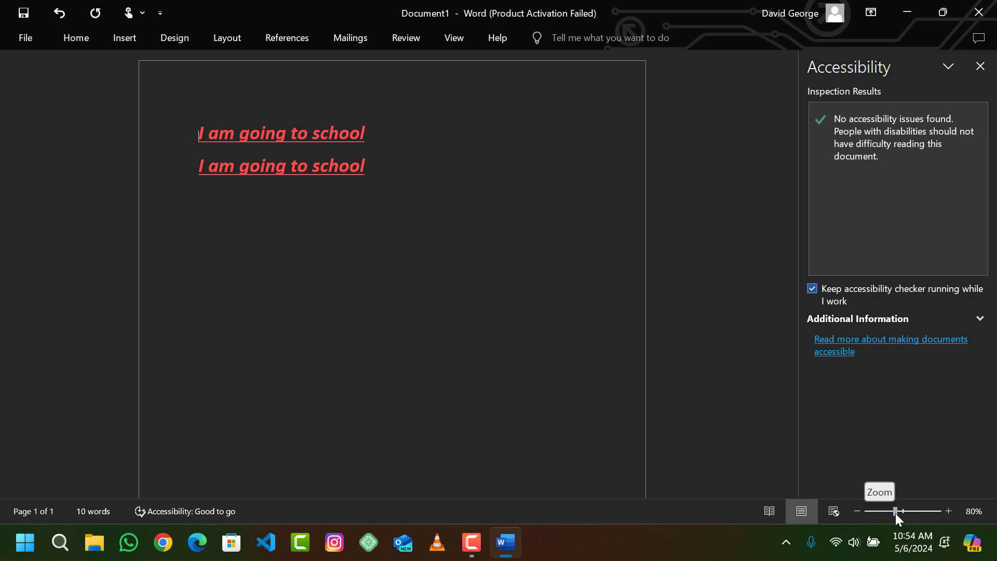
Zoom the page in to 500%, and zoom back out to about 83%.
left_click_drag(895, 513, 953, 511)
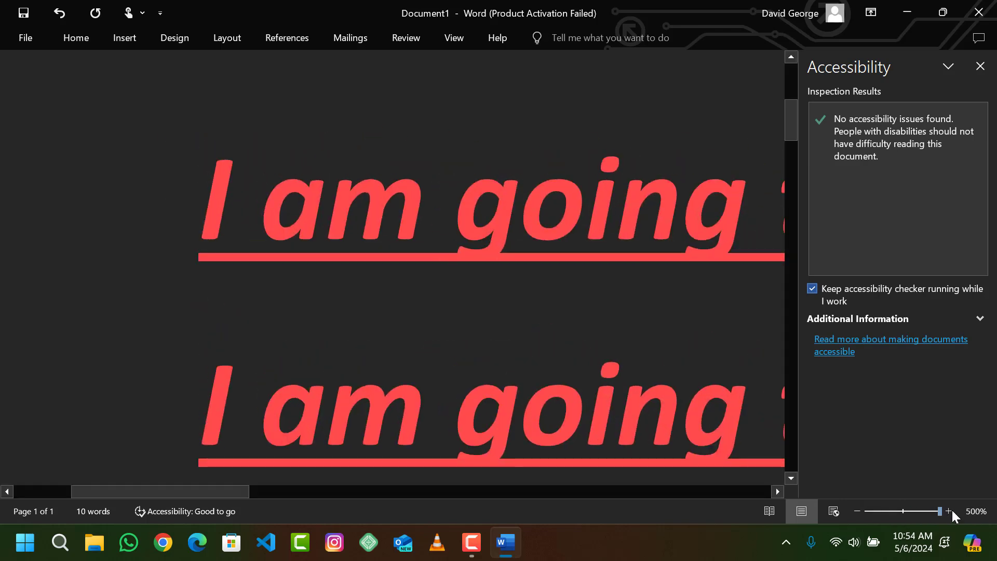
left_click_drag(939, 512, 899, 519)
mouse_move(881, 521)
left_mouse_down()
mouse_move(865, 521)
mouse_move(901, 517)
left_mouse_up()
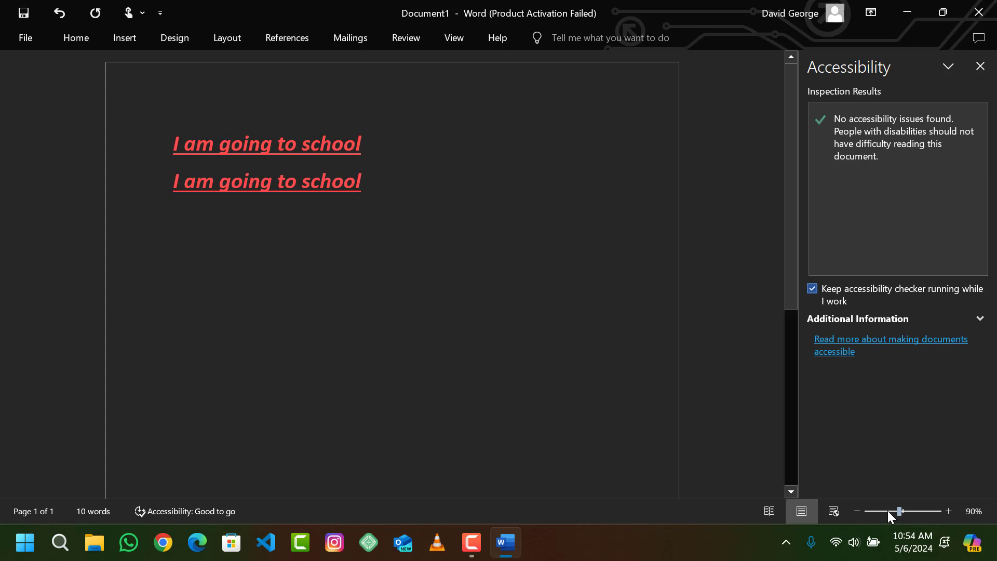
left_click(888, 512)
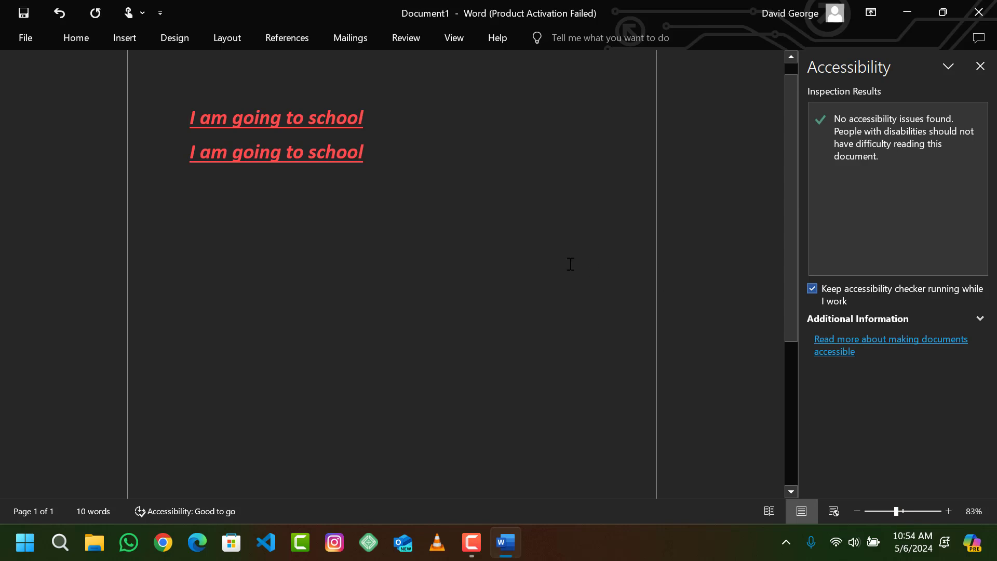
Save the document as a Word Document named "school document" in the Documents folder on This PC.
left_click(26, 38)
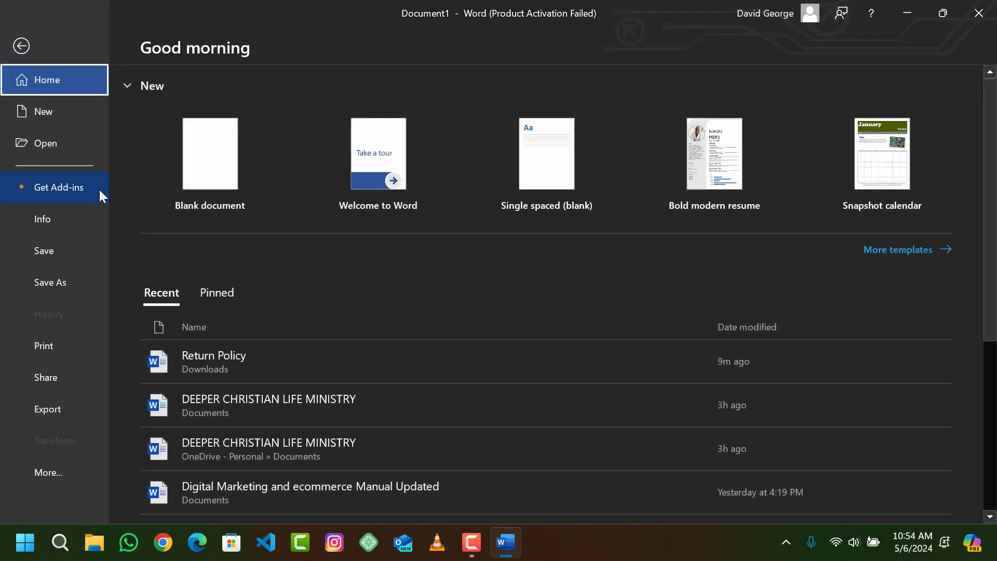
left_click(72, 249)
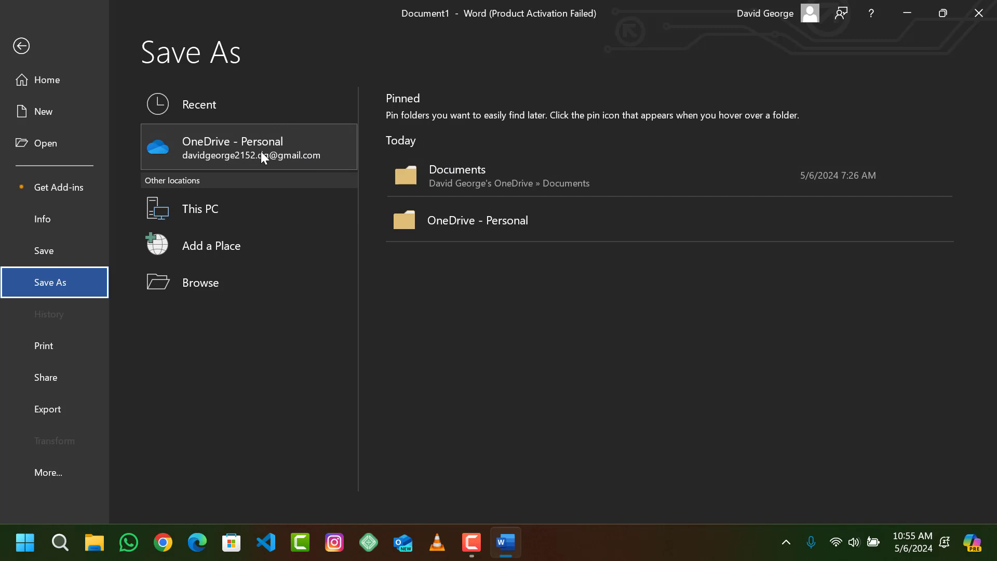
left_click(260, 213)
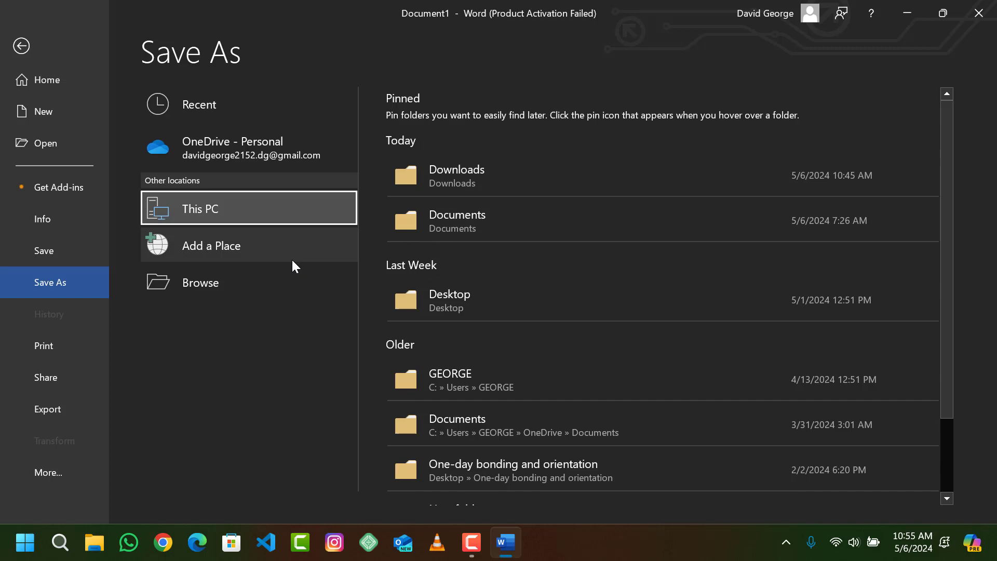
left_click(460, 229)
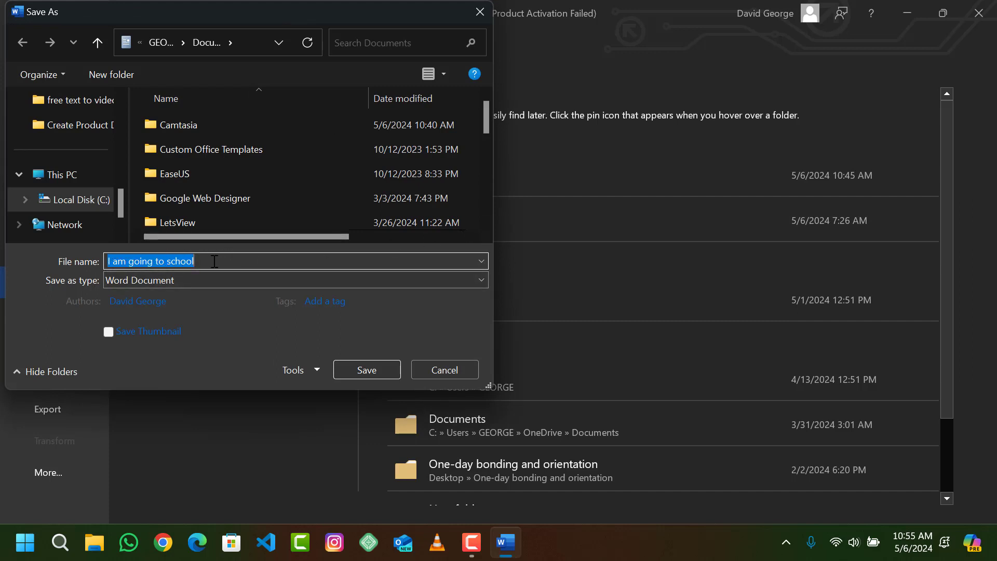
key("BackSpace")
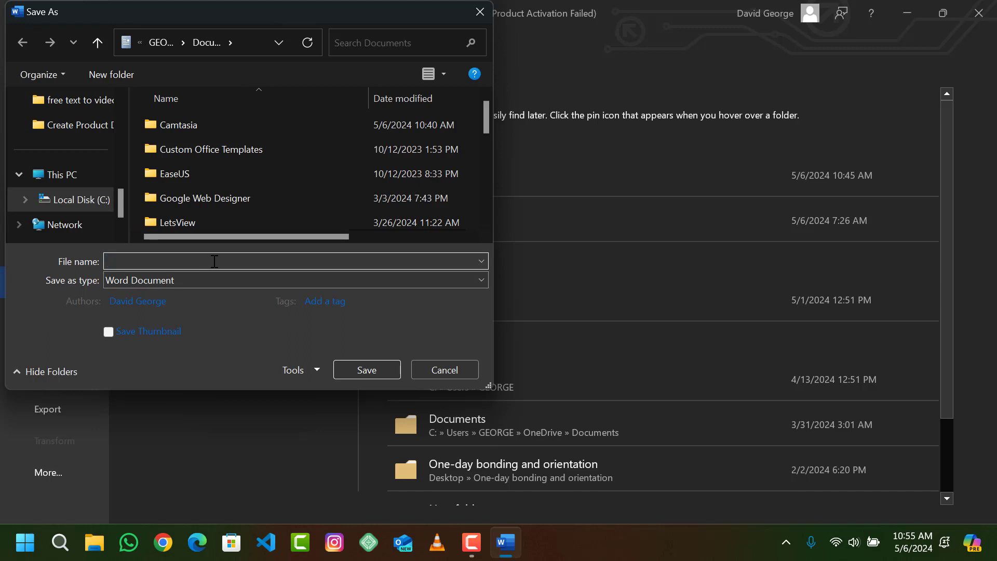
type("school document")
left_click(358, 374)
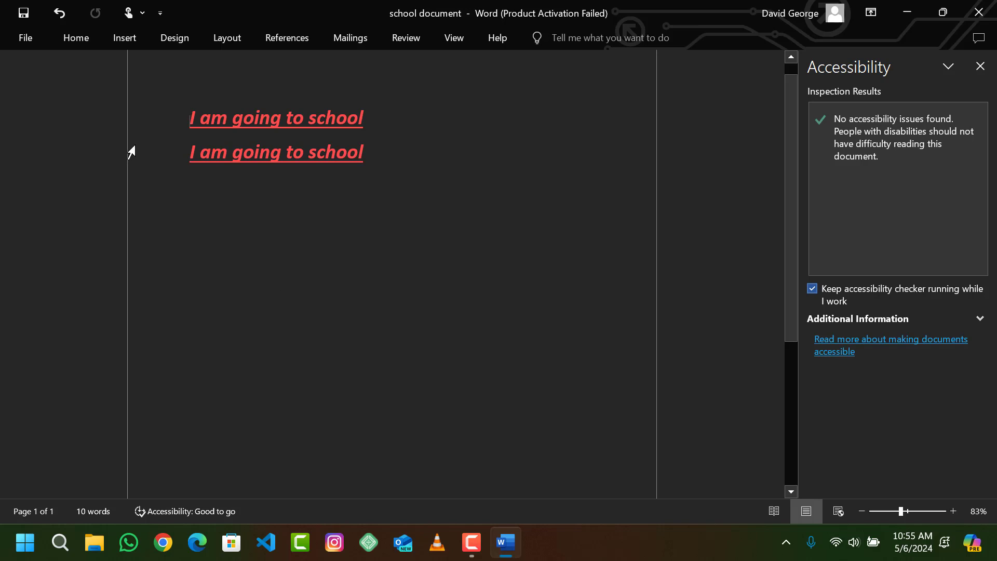
View the list of recent documents available for opening, and return to the current document.
left_click(38, 46)
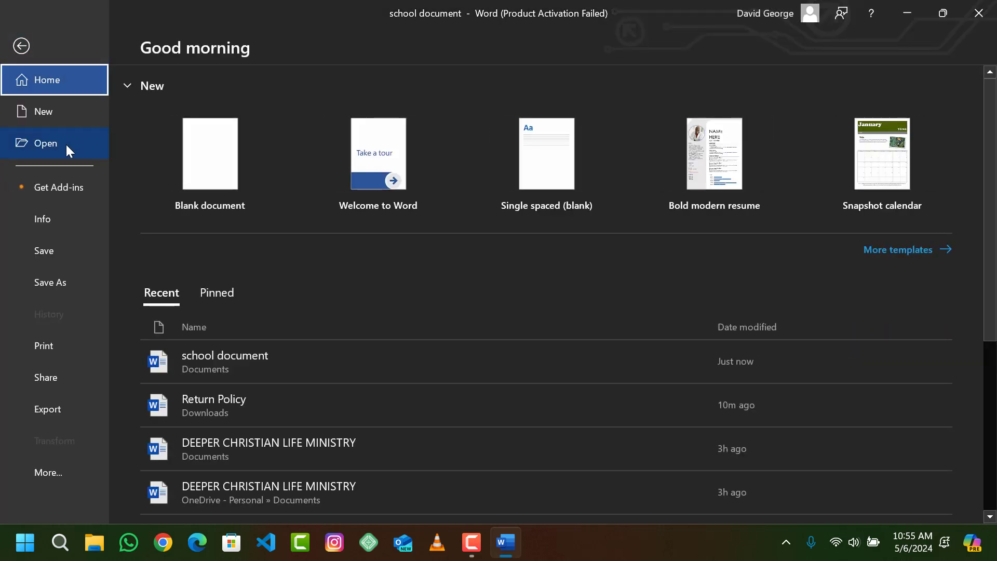
left_click(66, 143)
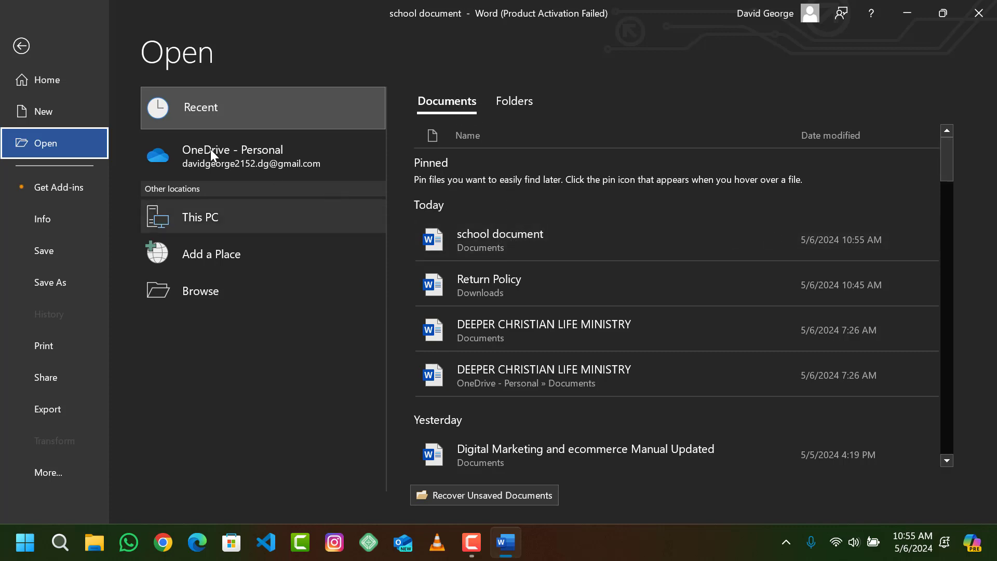
left_click(46, 82)
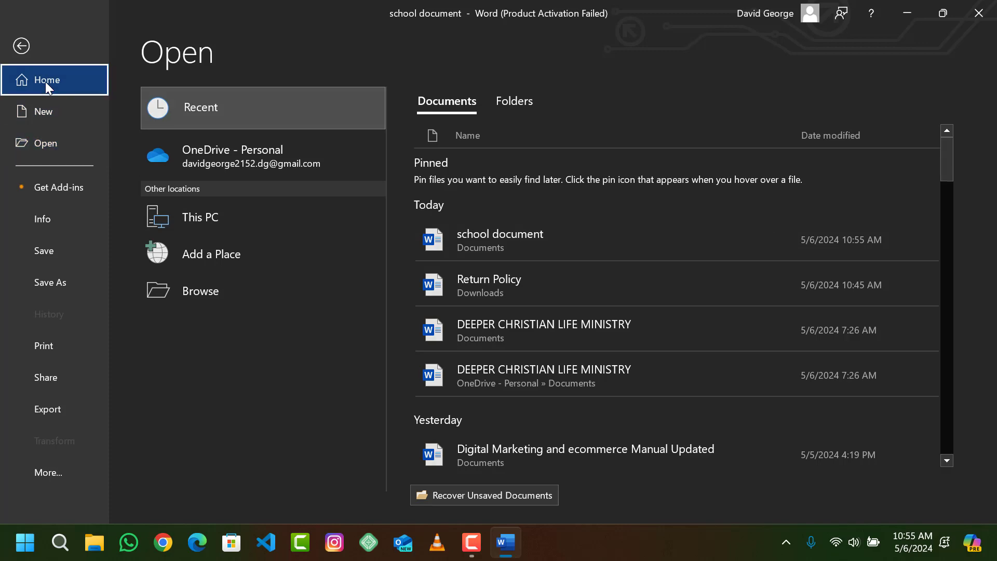
left_click(18, 41)
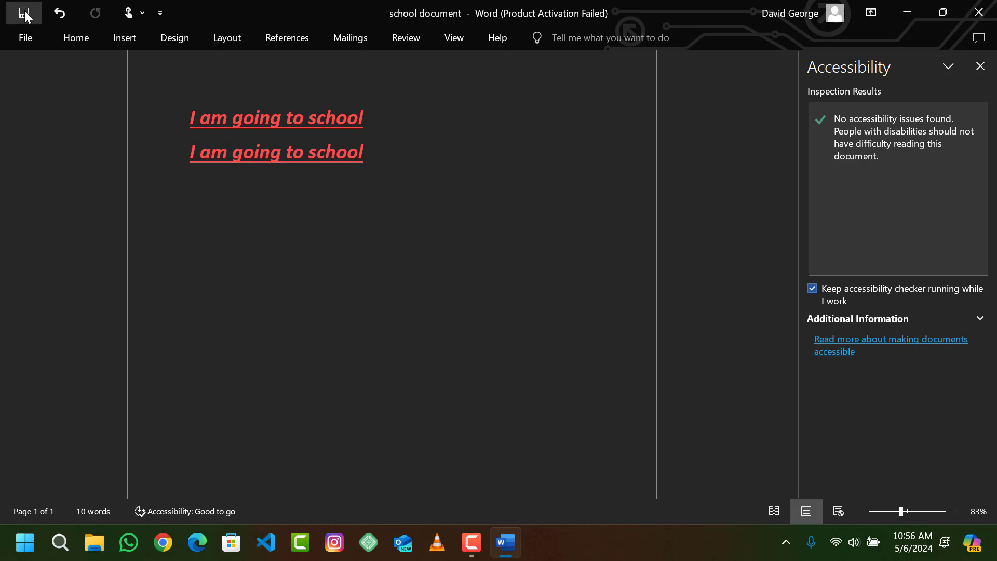
Undo the pasted second line and redo it.
left_click(59, 12)
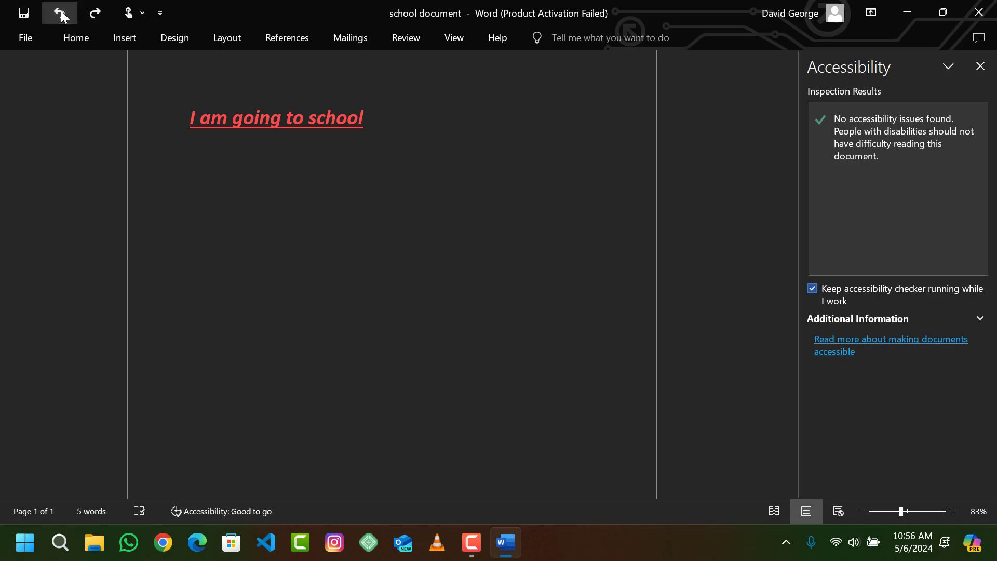
left_click(95, 13)
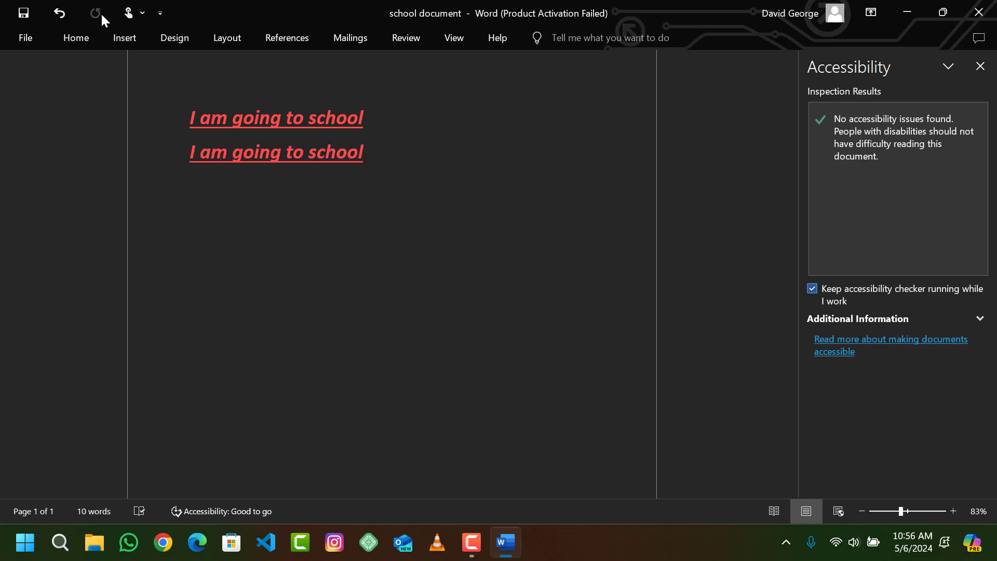
left_click(143, 14)
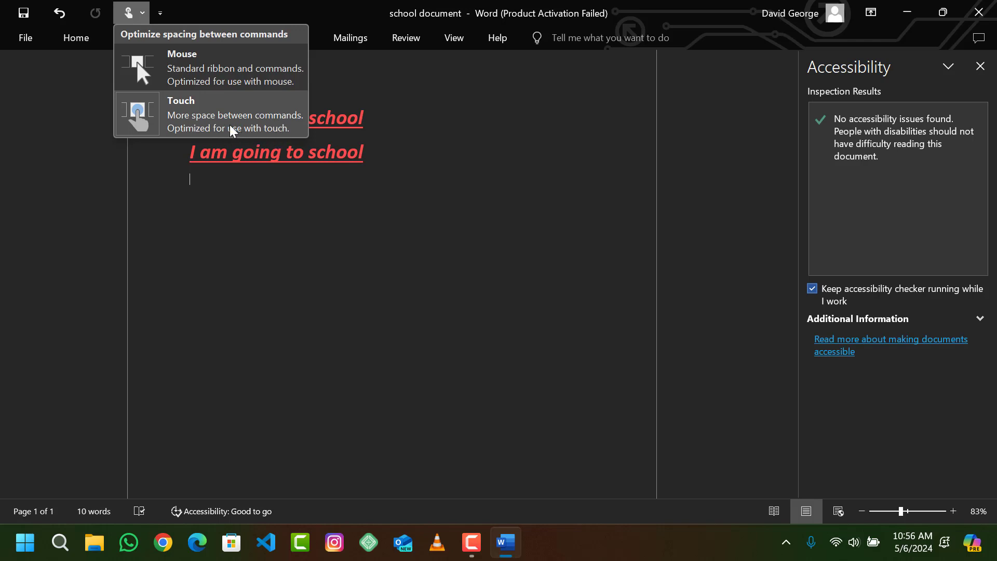
left_click(258, 162)
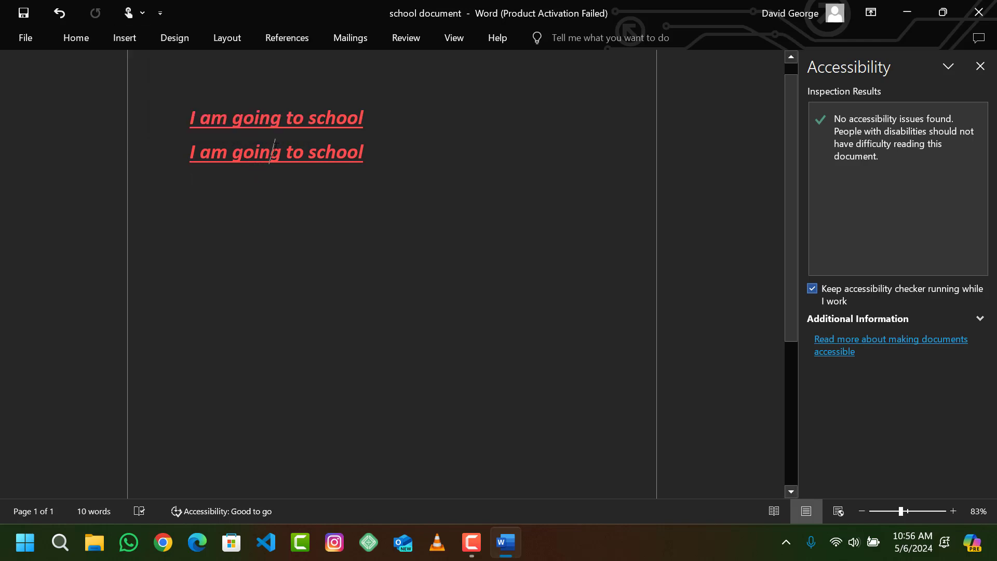
right_click(274, 151)
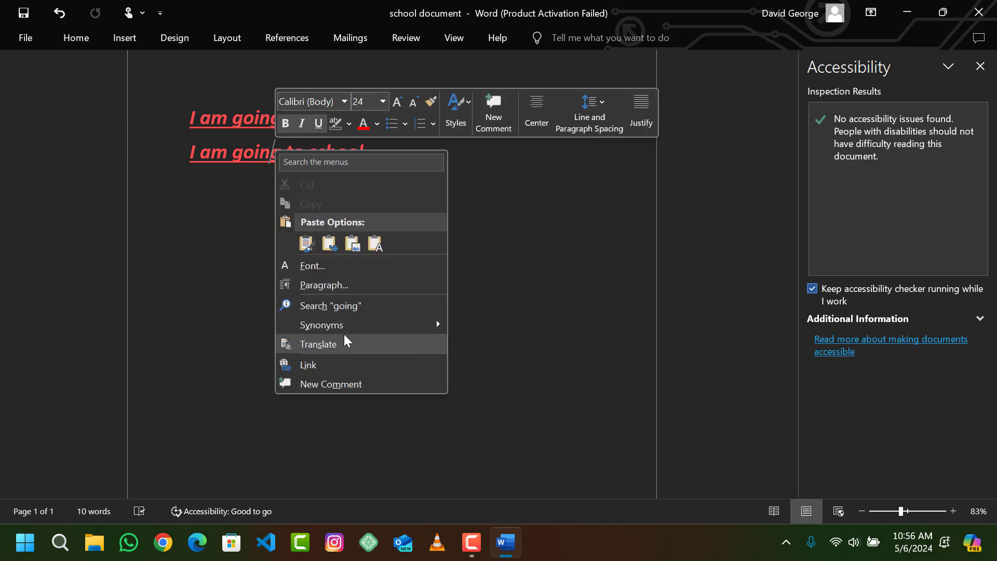
left_click(230, 206)
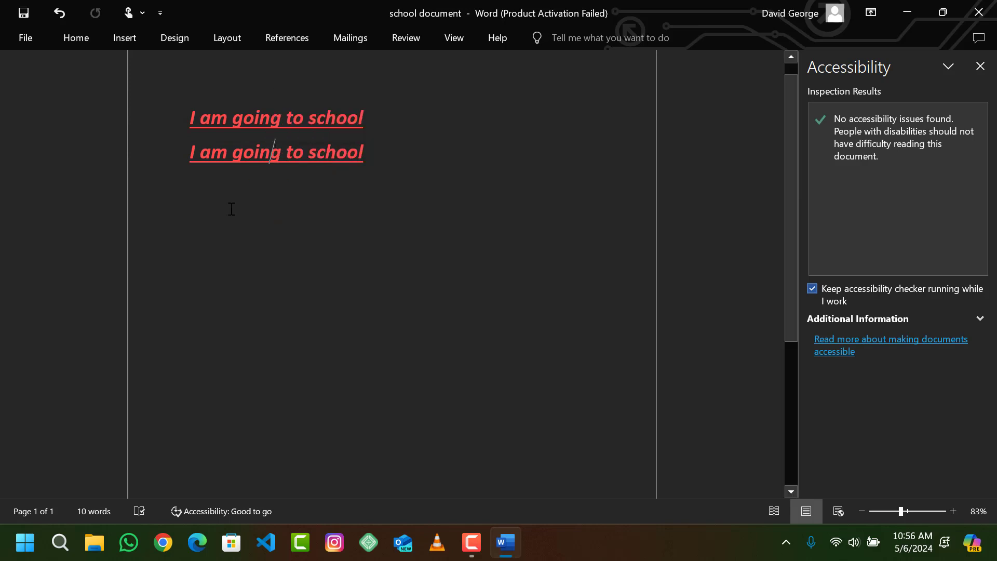
Switch the spacing between commands to Mouse, view the Insert commands, and switch the spacing back to Touch.
left_click(115, 36)
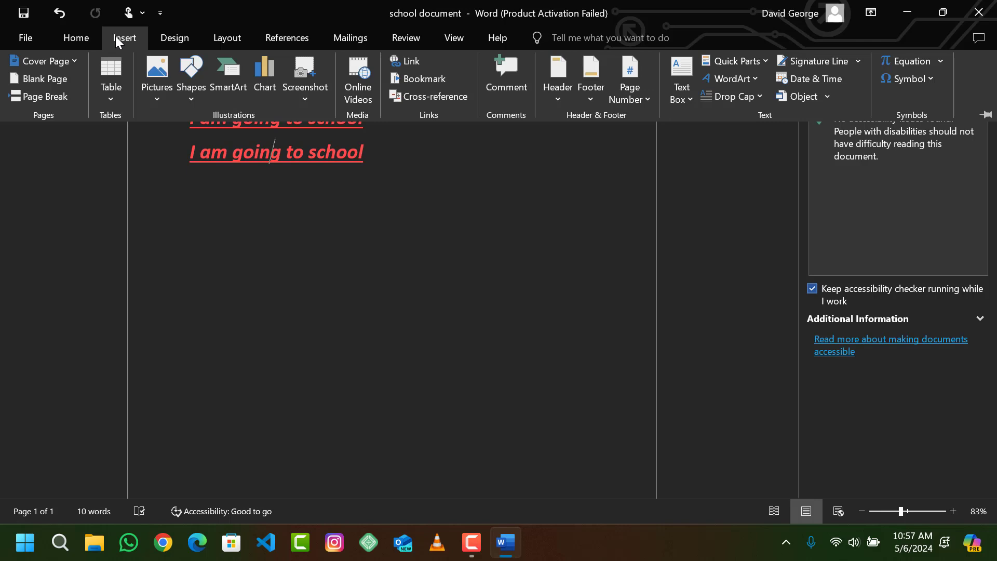
left_click(143, 13)
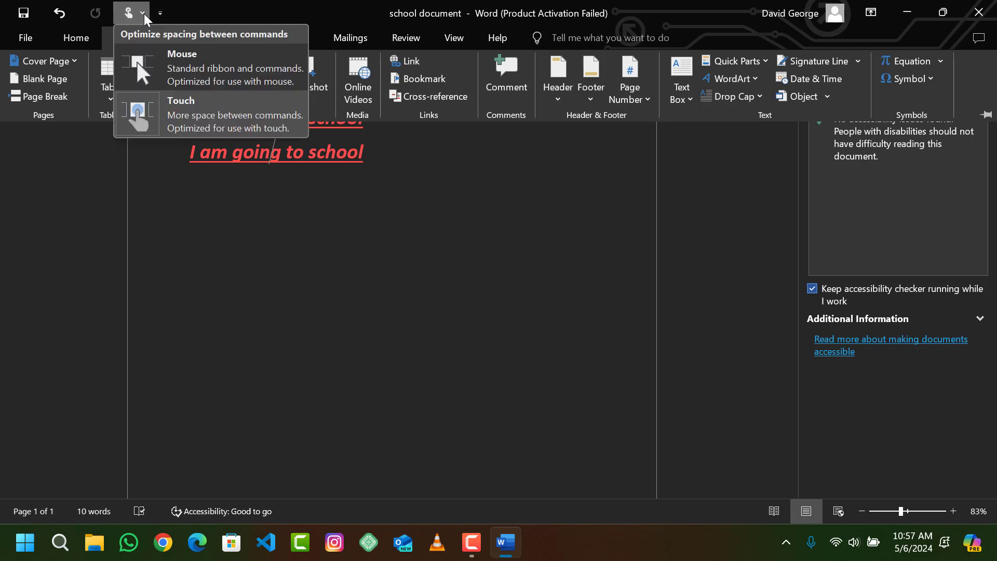
left_click(137, 67)
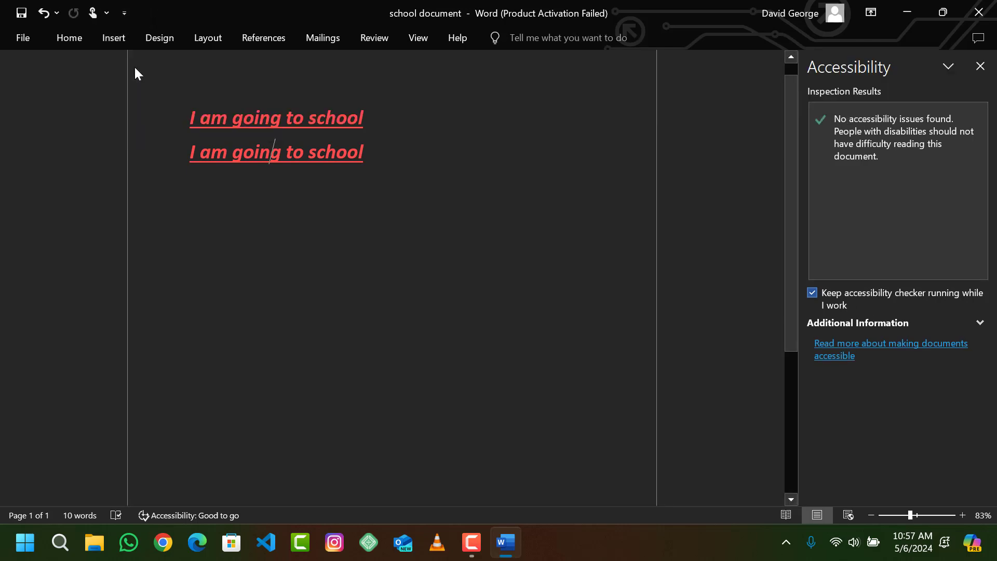
left_click(113, 40)
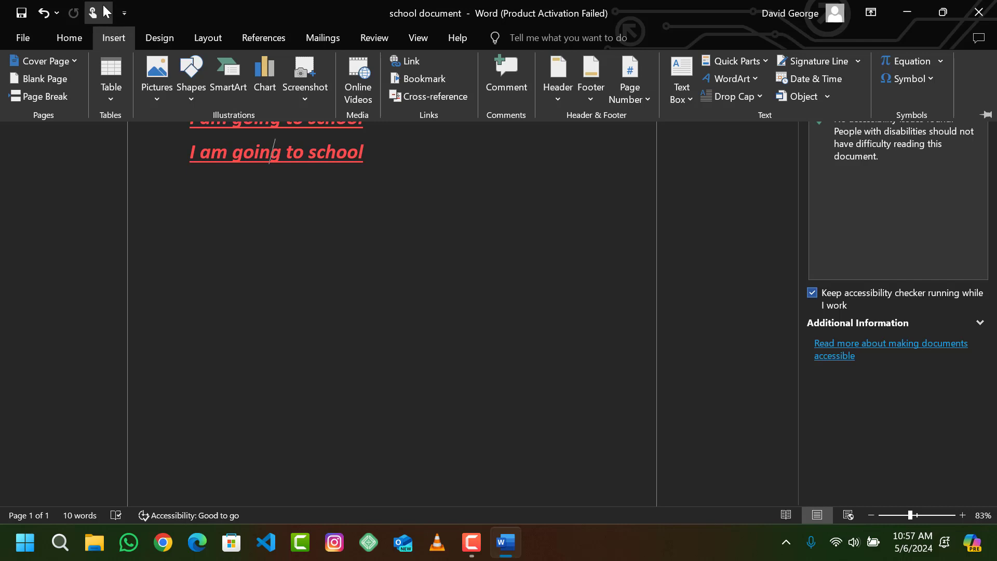
left_click(106, 13)
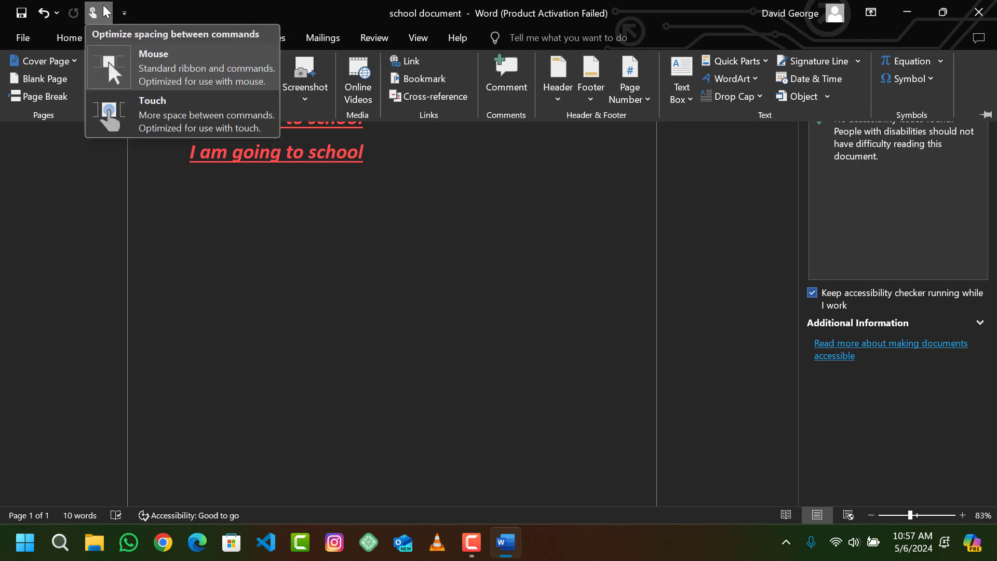
left_click(109, 116)
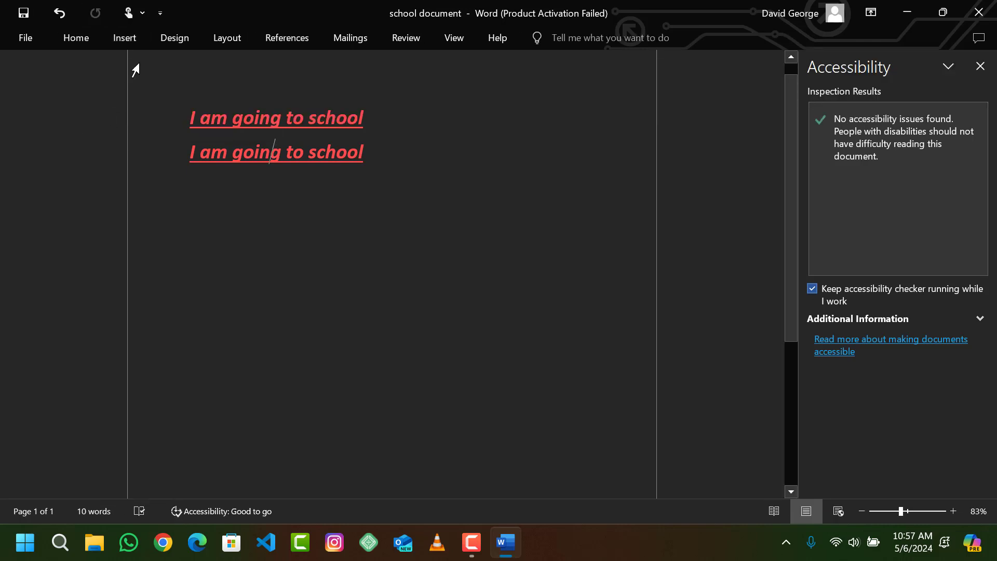
Add the Email and Quick Print commands to the Quick Access Toolbar.
left_click(160, 12)
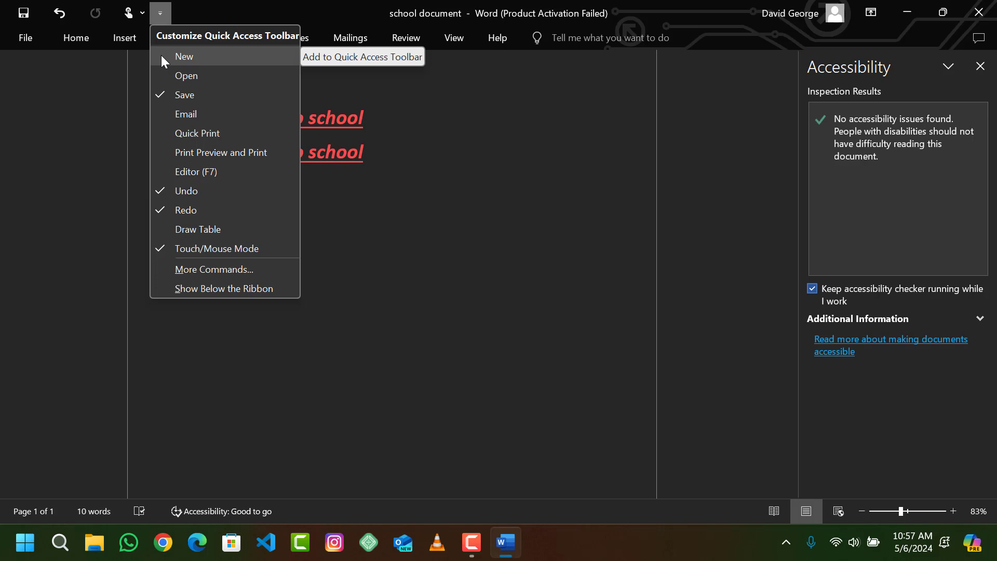
left_click(161, 111)
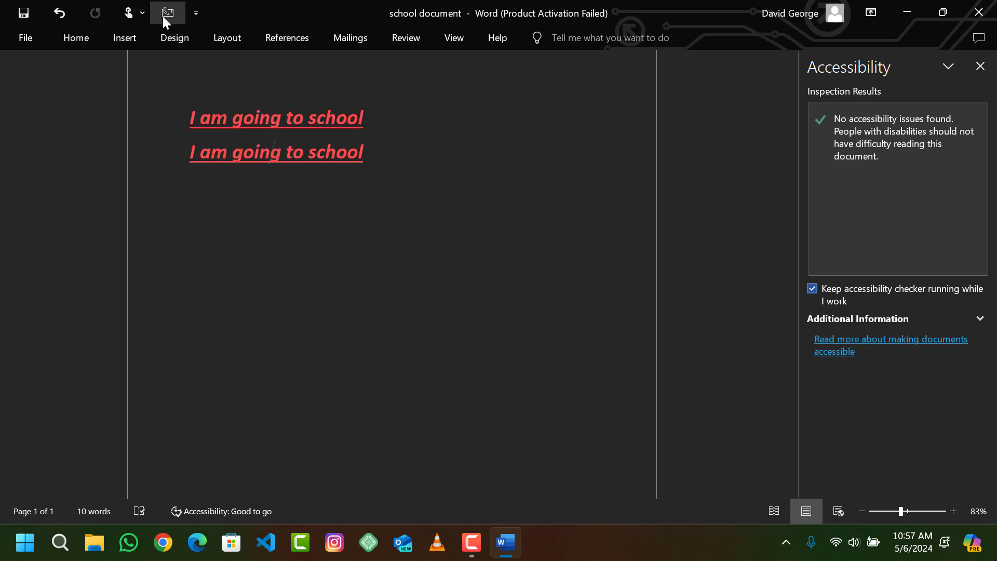
left_click(195, 11)
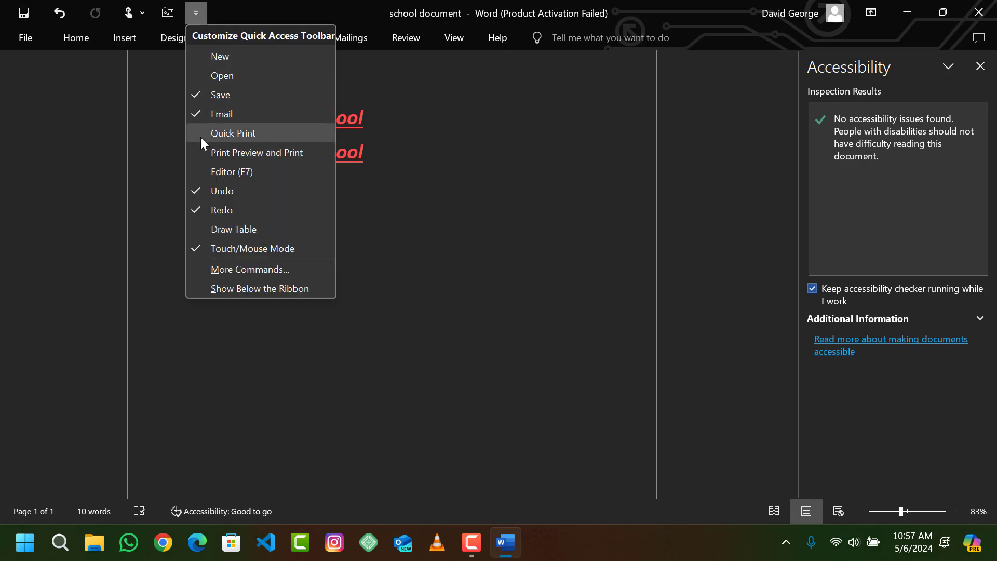
left_click(233, 133)
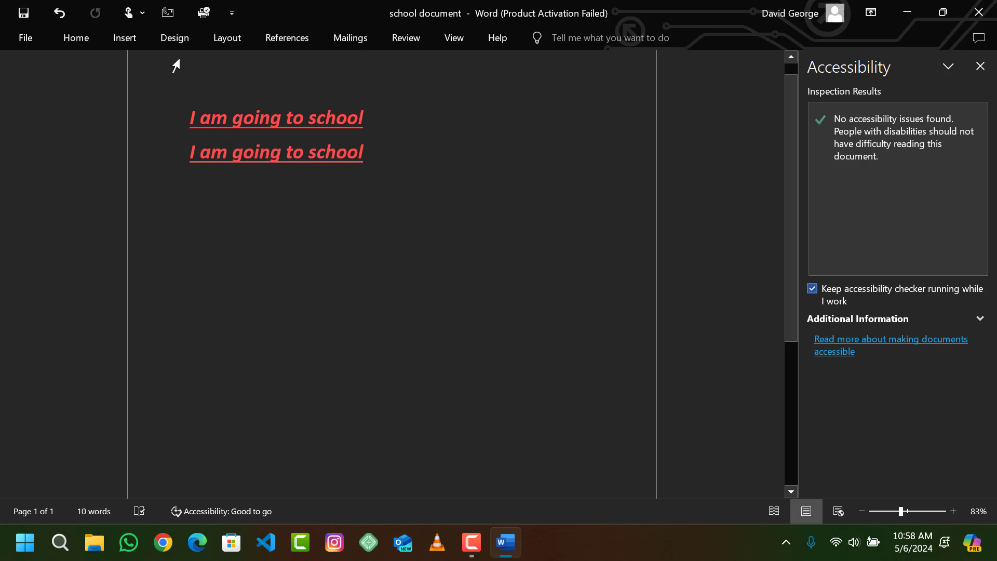
Start a Quick Print of the document and cancel saving its PDF output.
left_click(204, 14)
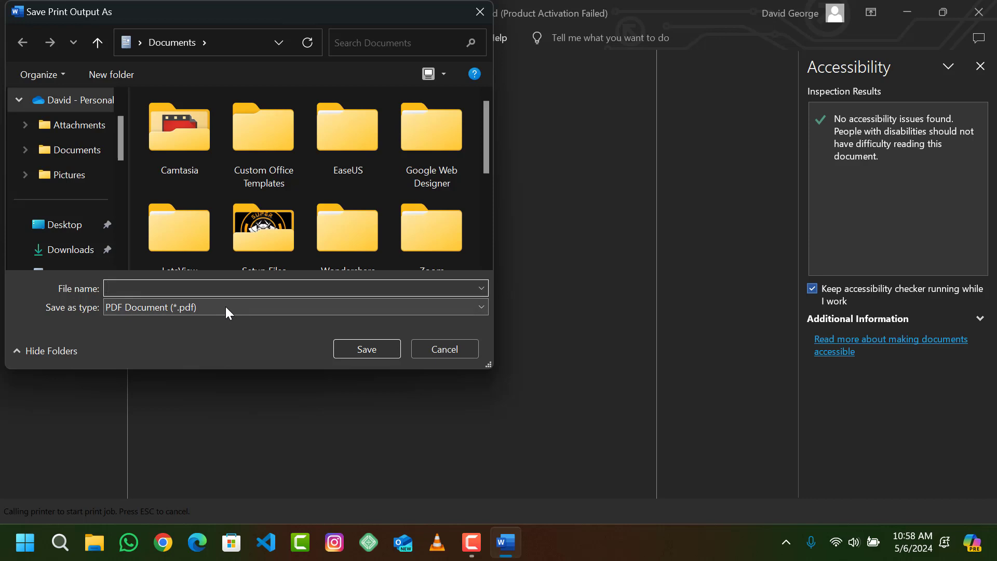
left_click(21, 44)
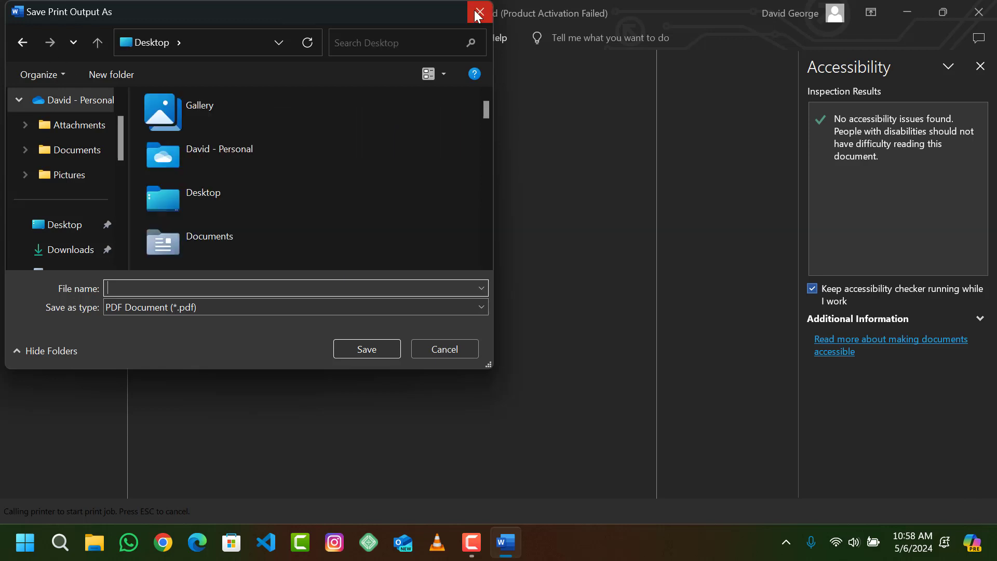
left_click(478, 12)
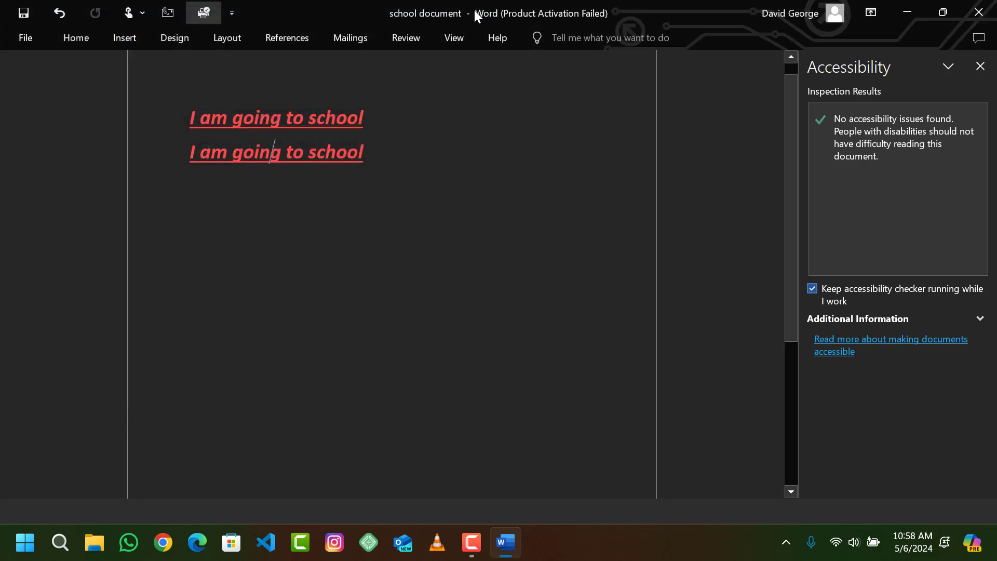
Add Draw Table to the Quick Access Toolbar and draw a table below the sentences, with one vertical line dividing it into two columns.
left_click(231, 15)
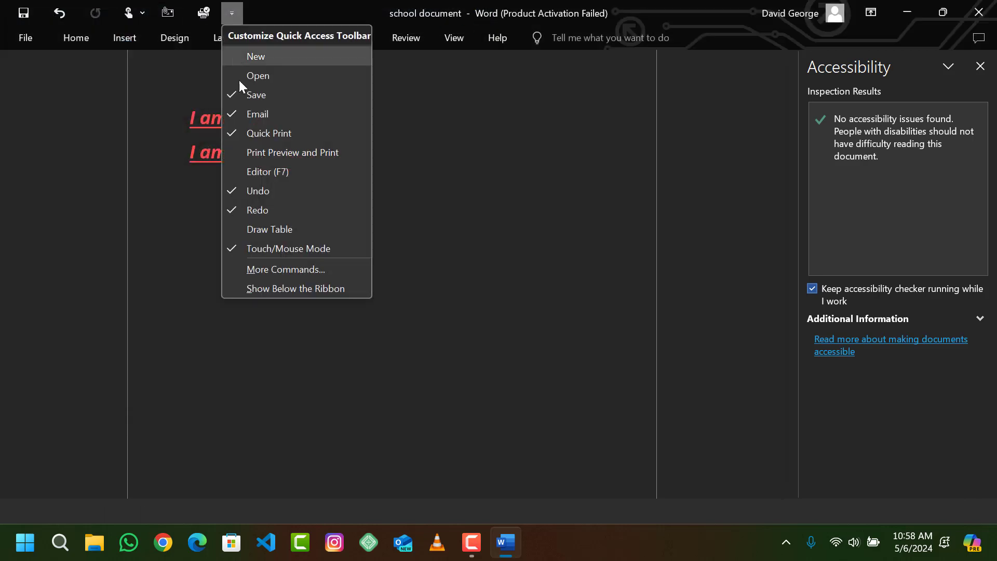
left_click(232, 230)
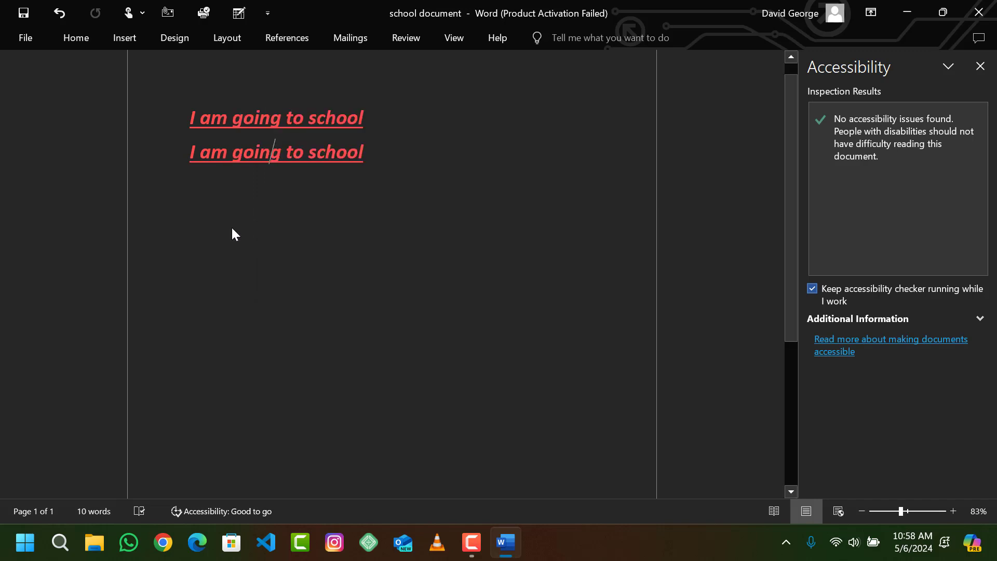
left_click(237, 16)
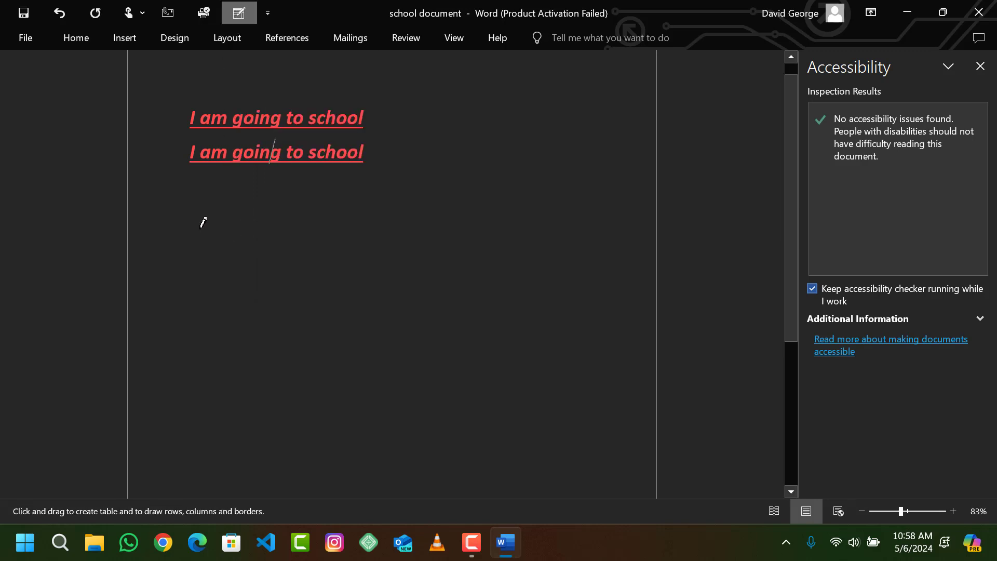
mouse_move(207, 225)
left_mouse_down()
mouse_move(367, 328)
mouse_move(487, 360)
mouse_move(521, 401)
left_mouse_up()
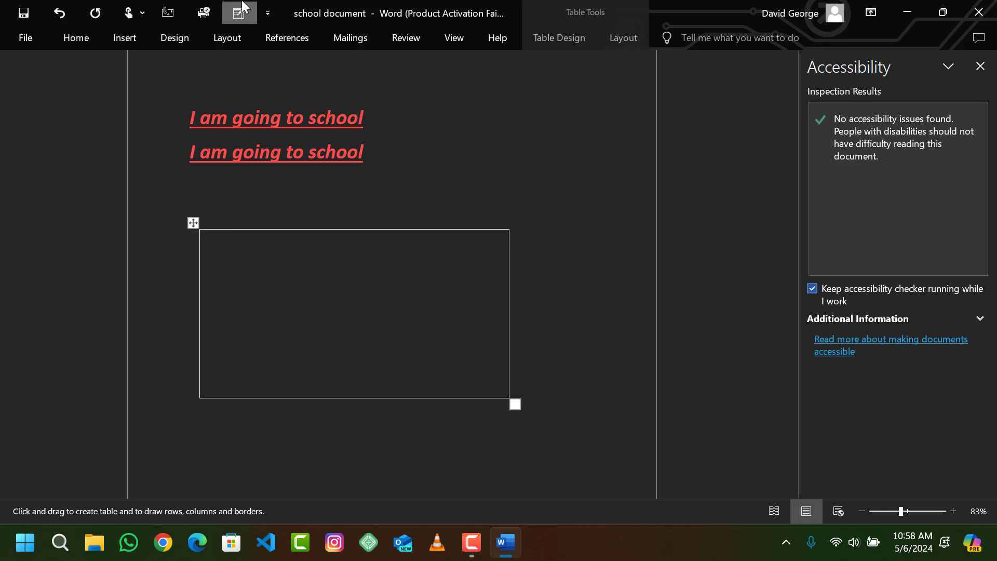
left_click_drag(282, 229, 279, 393)
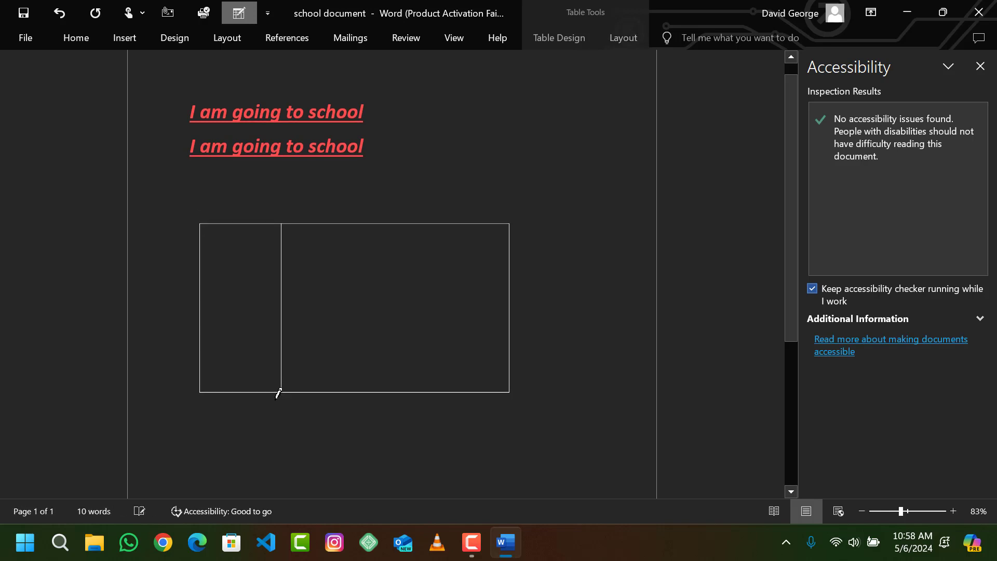
scroll(279, 393, "up", 1)
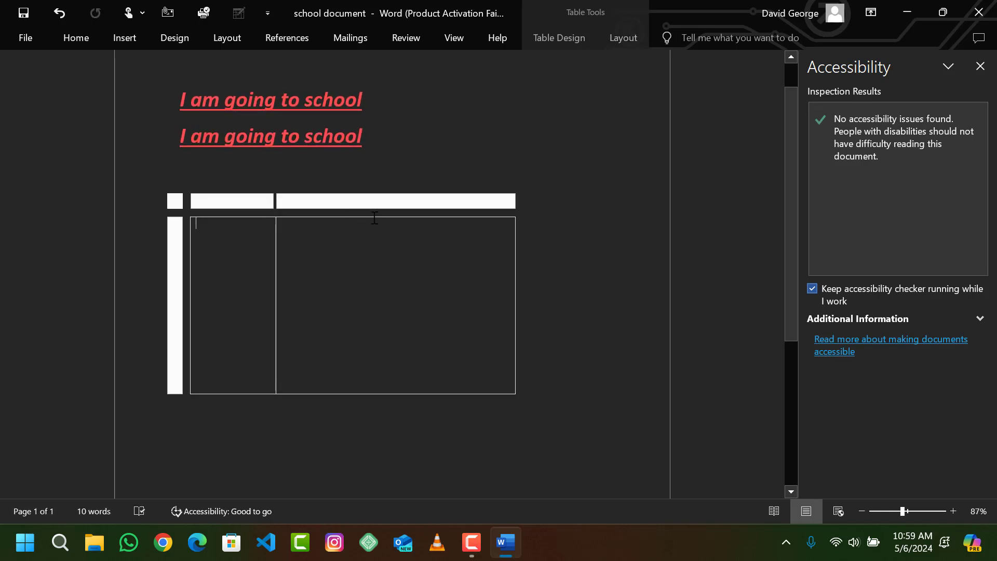
left_click(339, 171)
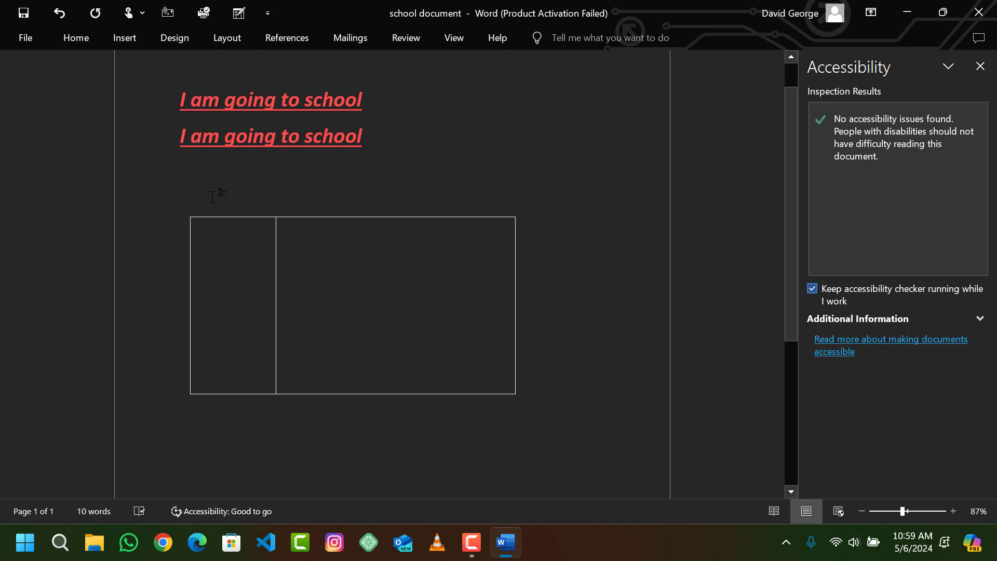
left_click(242, 17)
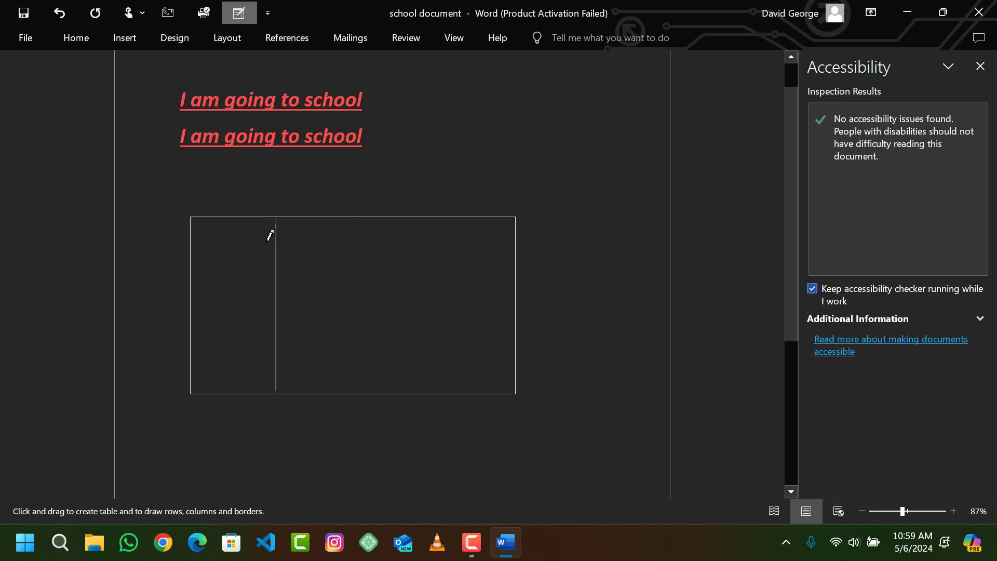
key("Escape")
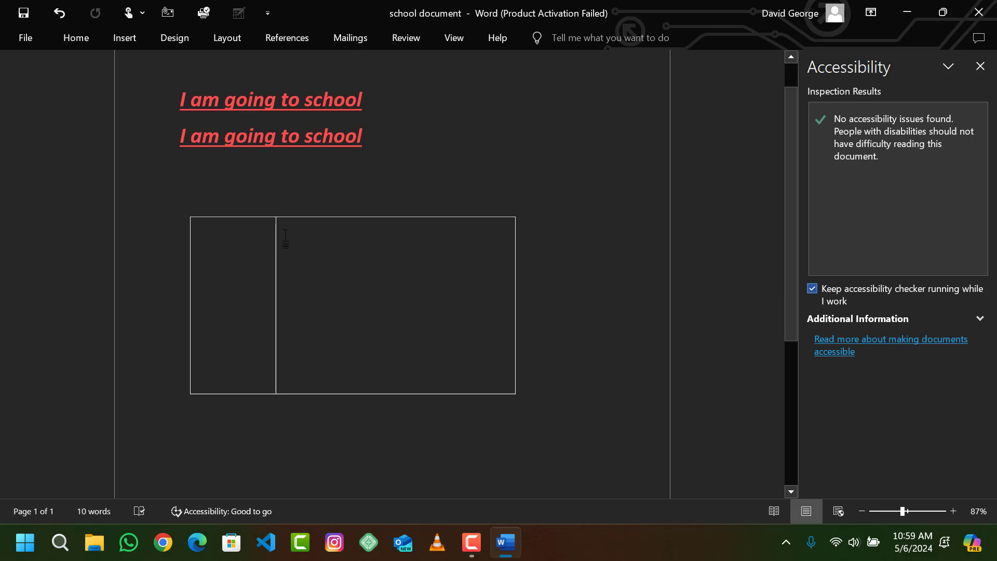
Start another Quick Print of the document and cancel saving its PDF output.
left_click(204, 13)
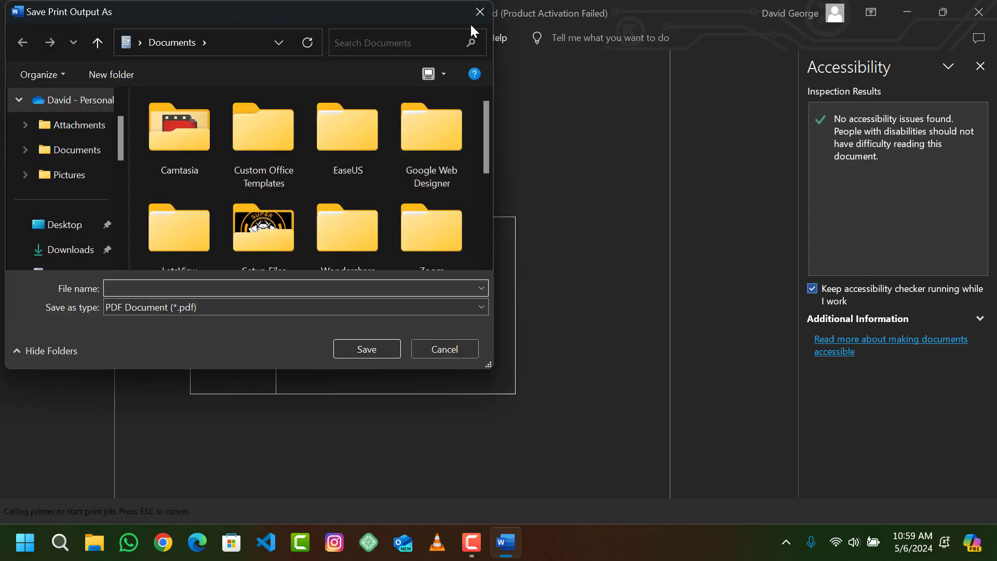
left_click(477, 15)
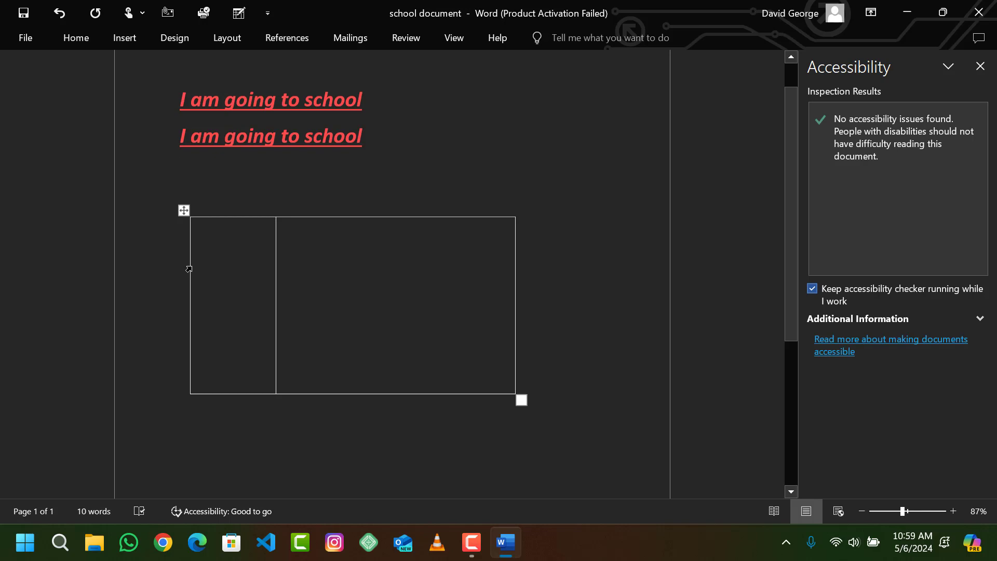
left_click_drag(188, 270, 345, 322)
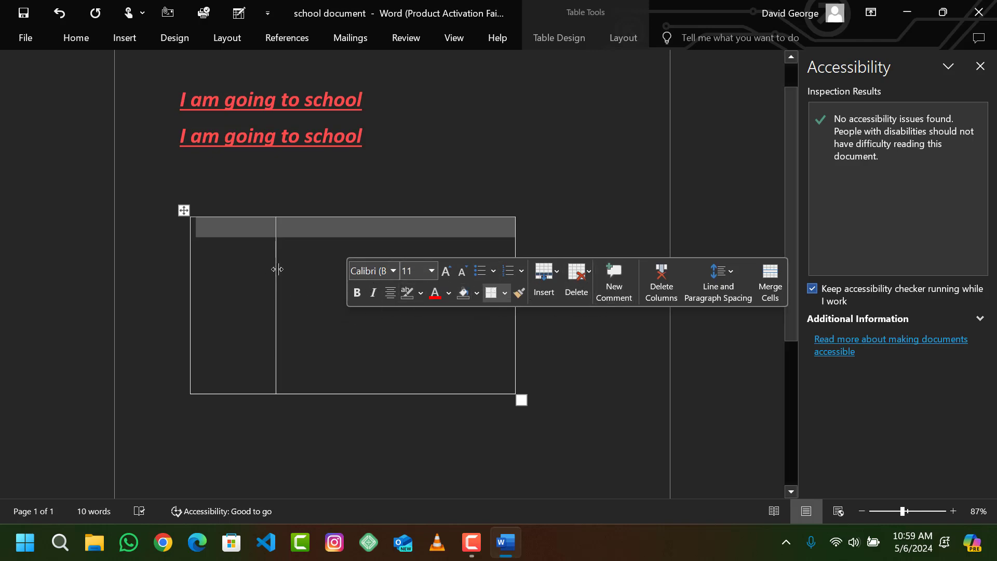
left_click(329, 206)
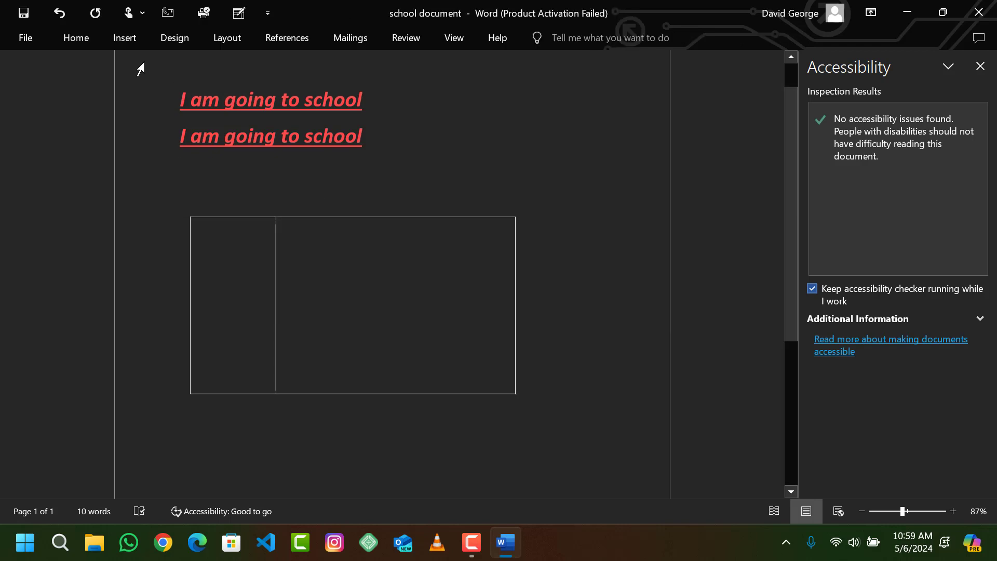
Insert a table with six columns and two rows directly below the second sentence.
left_click(132, 39)
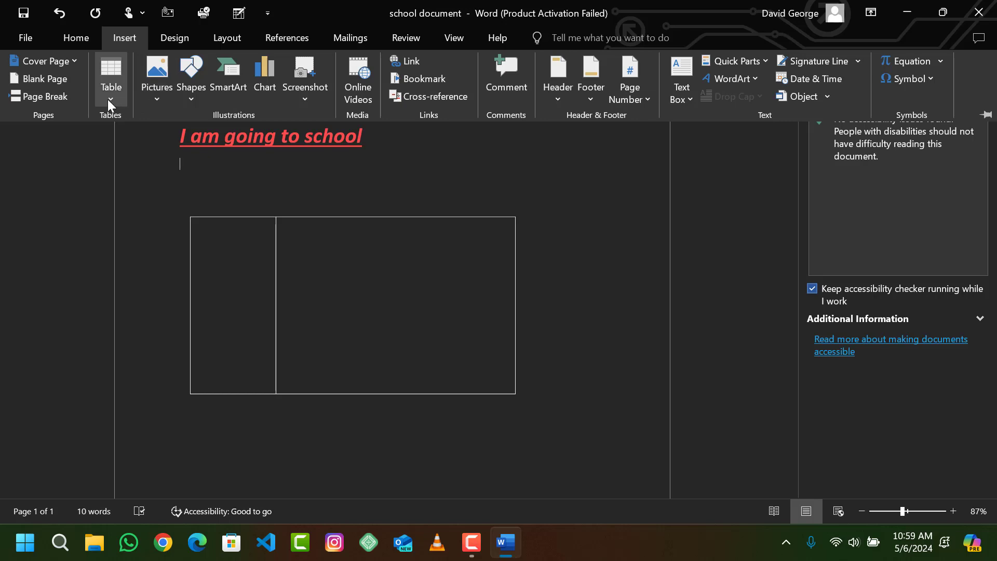
left_click(111, 67)
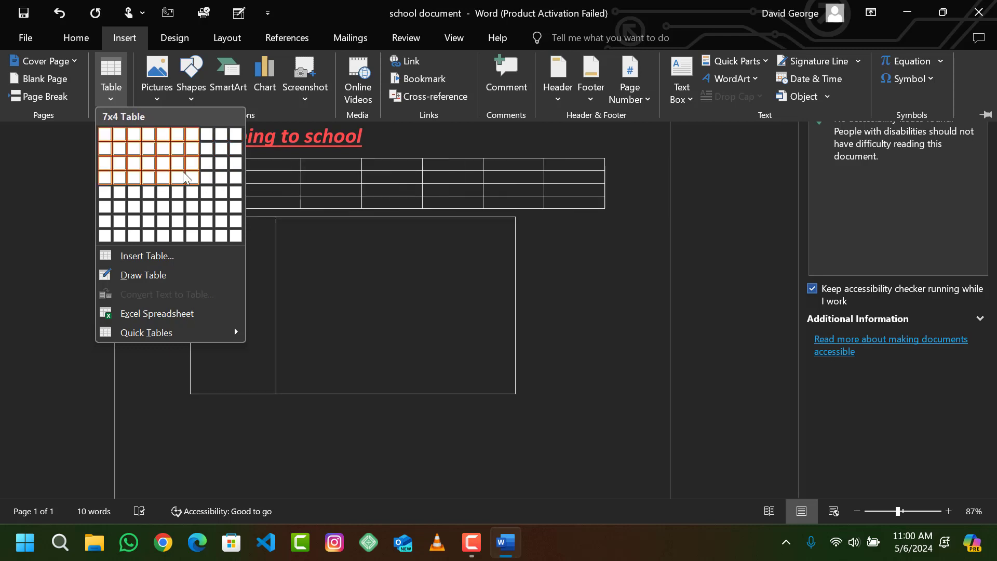
left_click(173, 151)
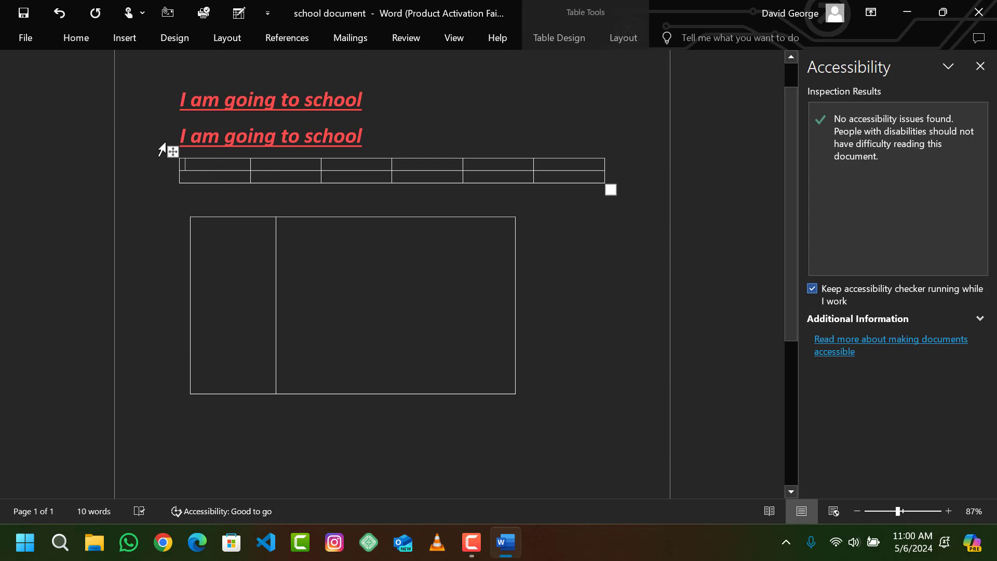
Insert the picture 2024-01-19 from the Screenshots folder on this device into the first cell of the six-column table.
left_click(126, 39)
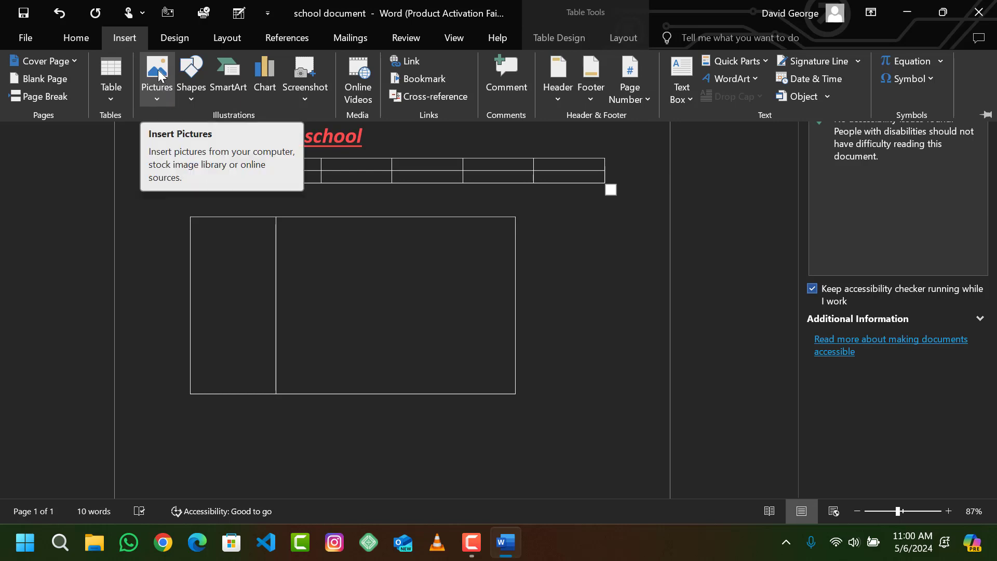
left_click(157, 101)
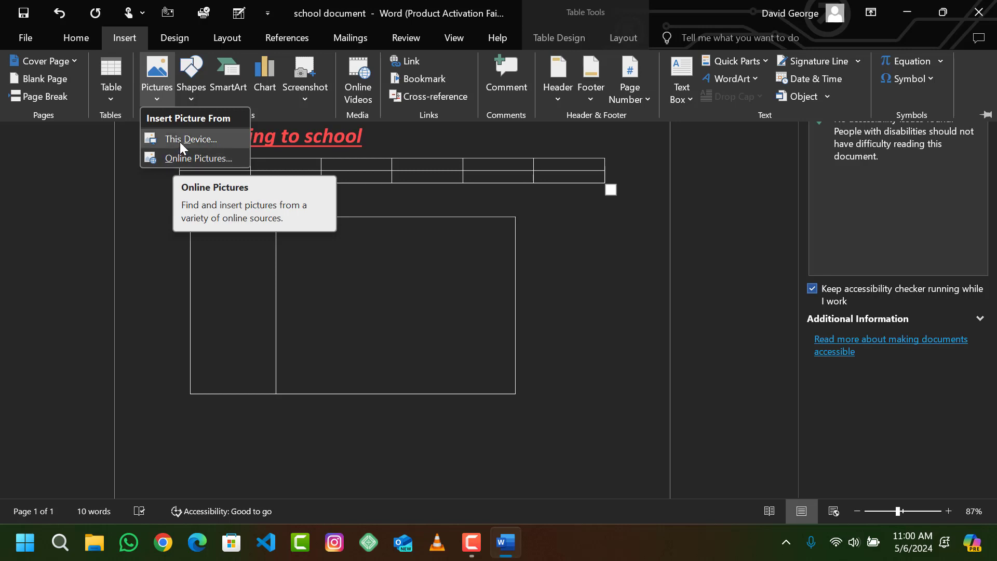
left_click(180, 142)
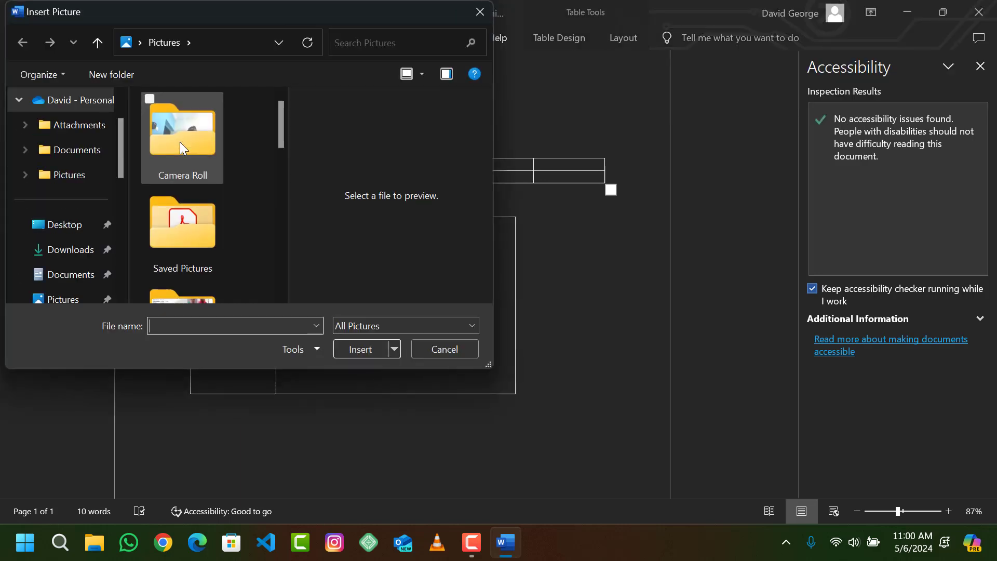
left_click(75, 174)
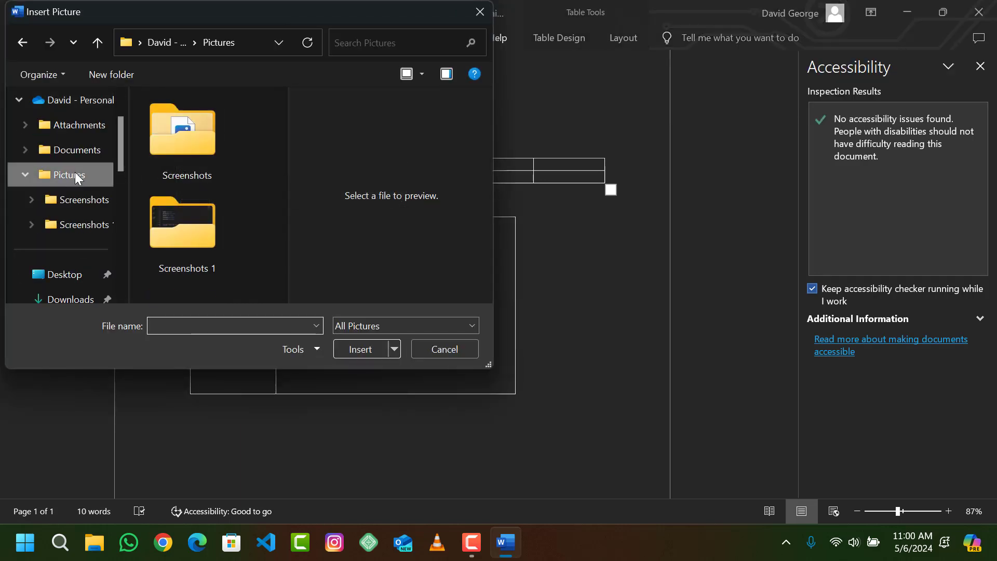
double_click(178, 145)
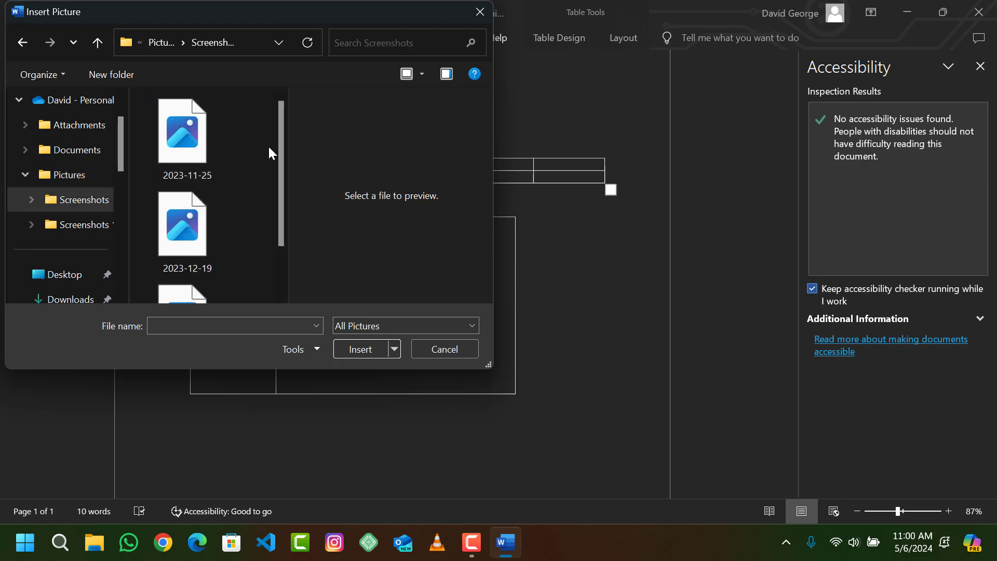
left_click_drag(281, 178, 276, 263)
left_click(183, 252)
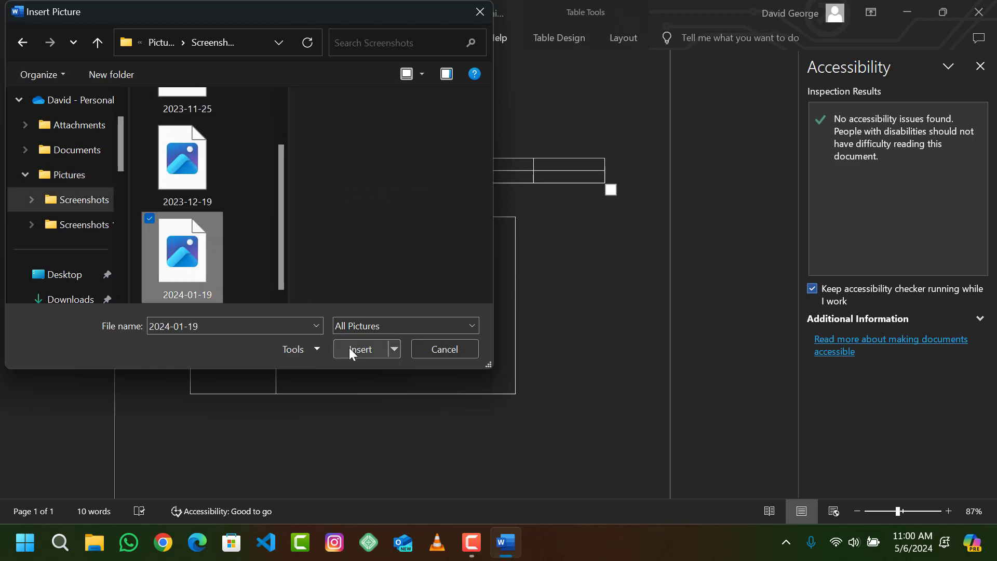
left_click(350, 350)
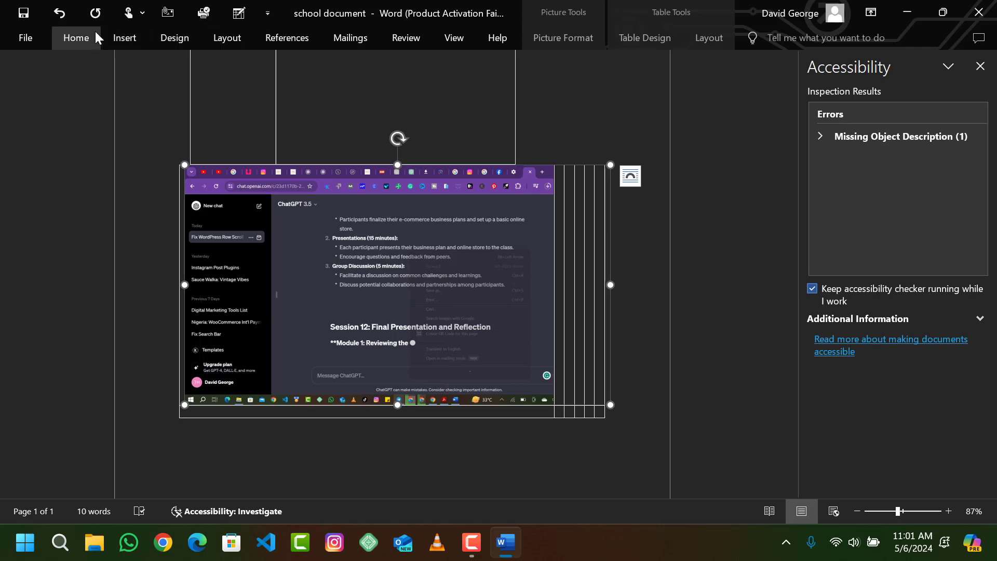
Undo the picture insertion and the insertion of the six-column table.
left_click(58, 12)
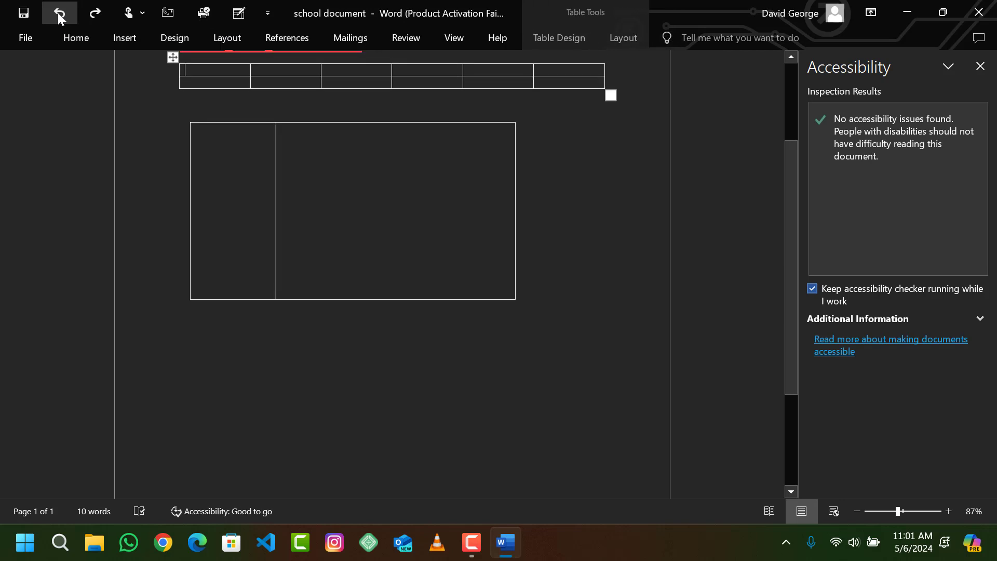
left_click(58, 13)
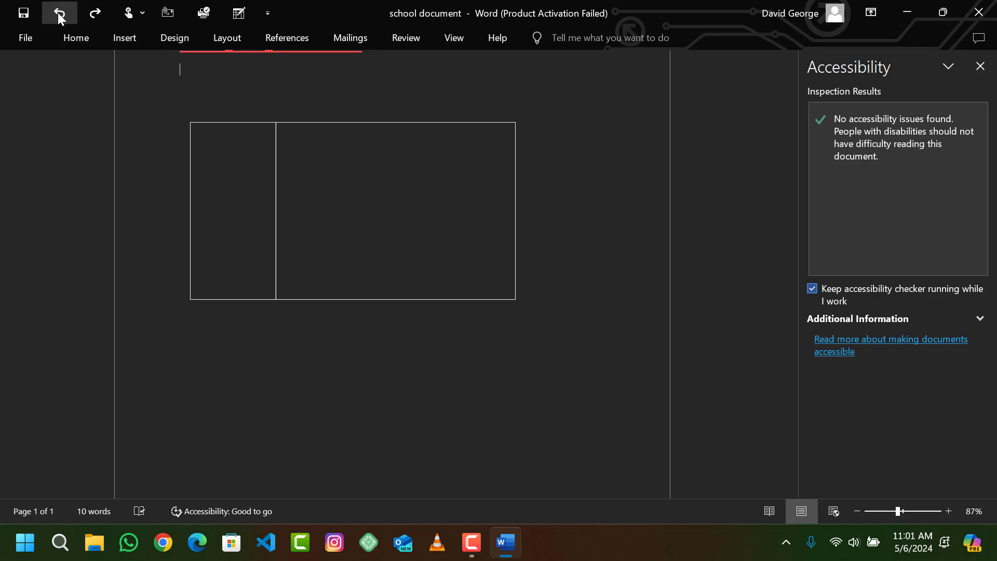
scroll(431, 68, "up", 3)
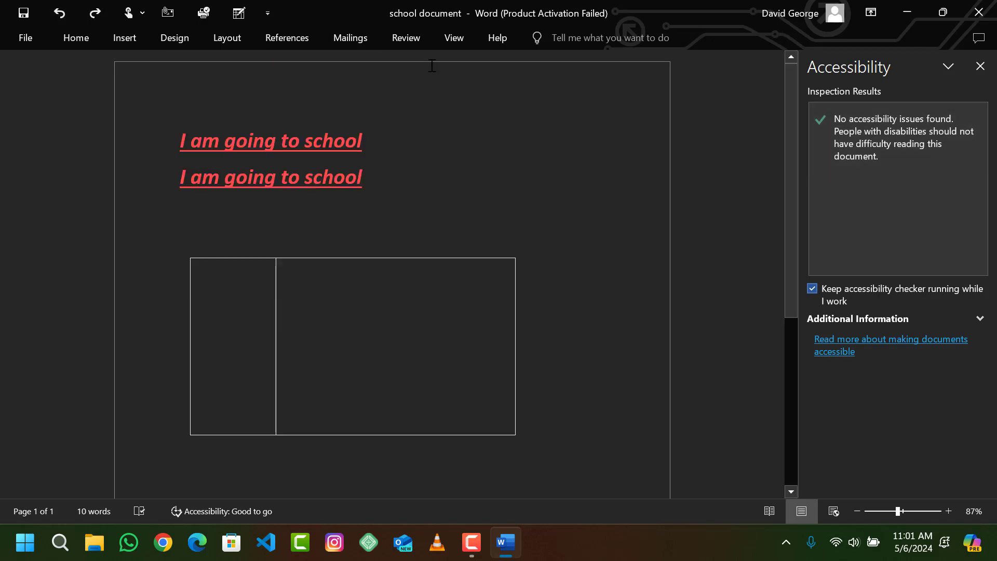
Show the ruler around the document page.
left_click(459, 39)
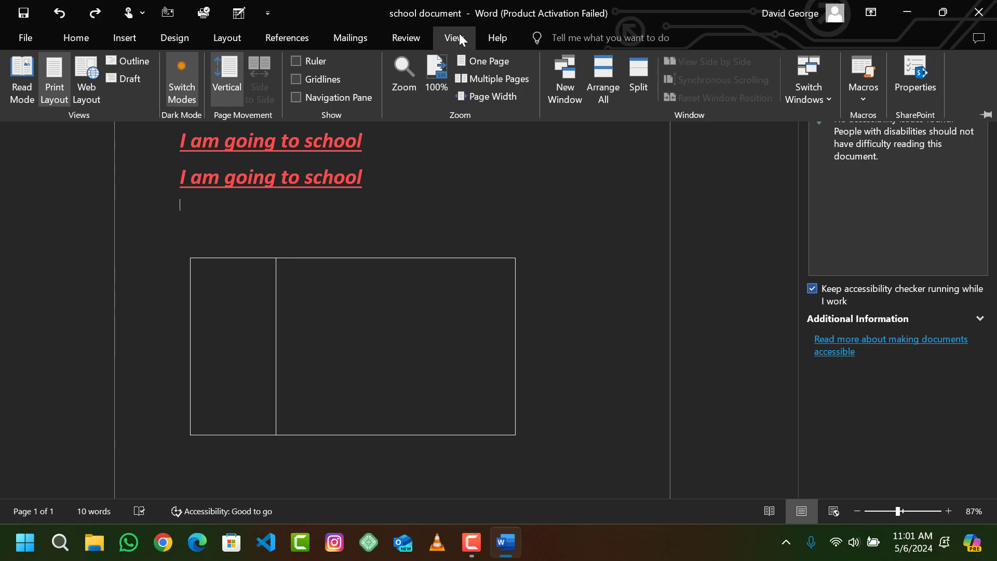
left_click(297, 61)
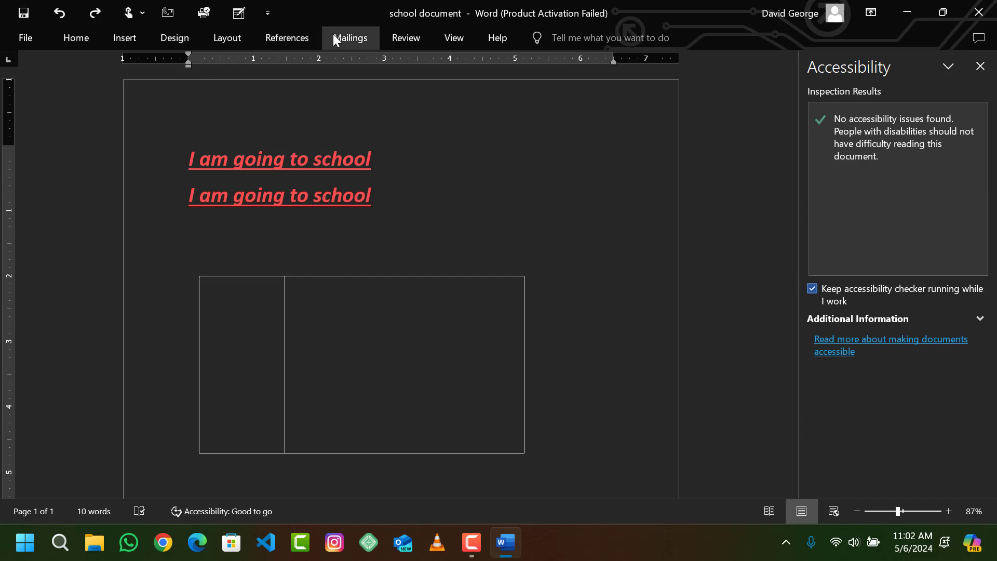
Turn the gridlines on and off again, and show the Navigation Pane.
left_click(467, 39)
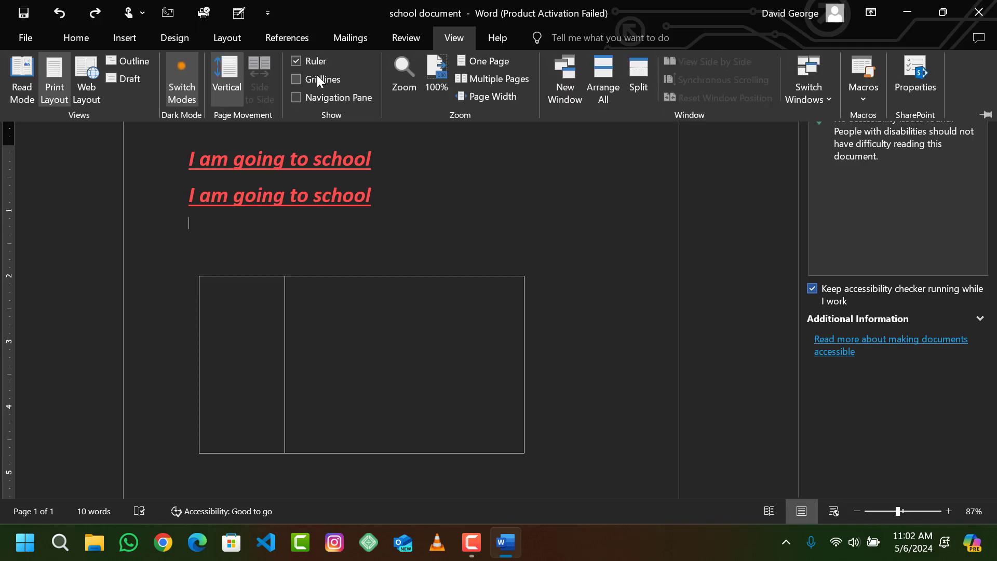
left_click(296, 79)
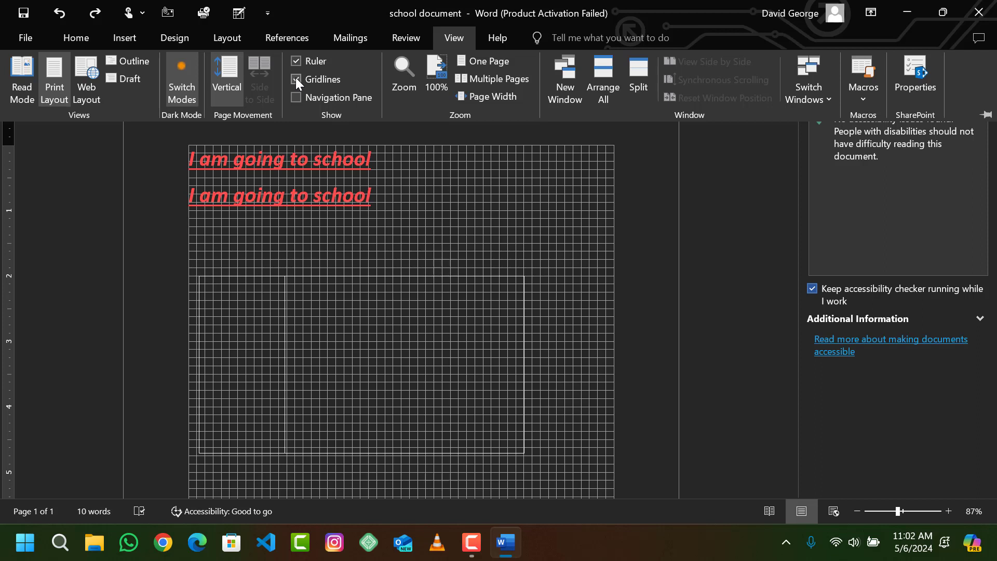
left_click(296, 79)
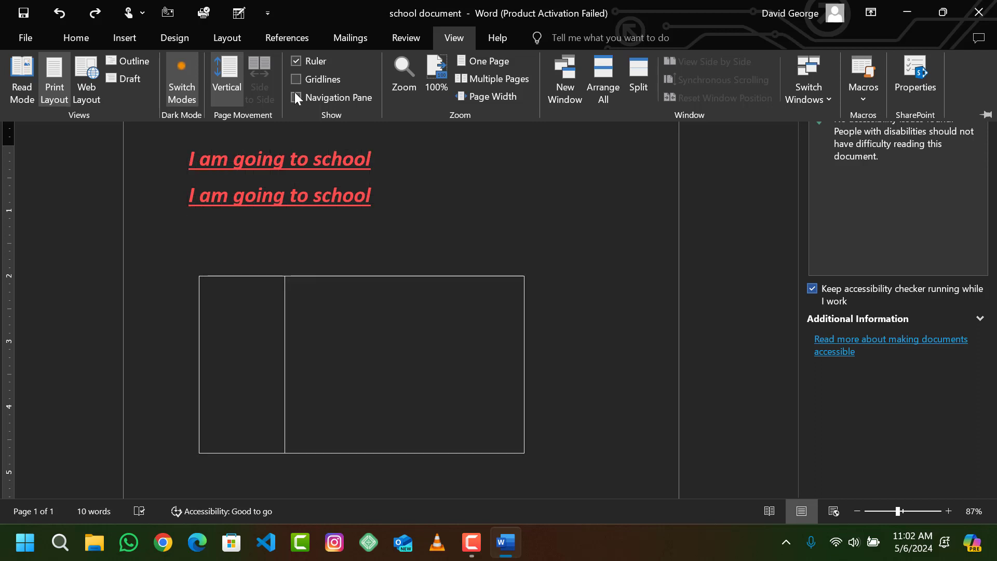
left_click(295, 97)
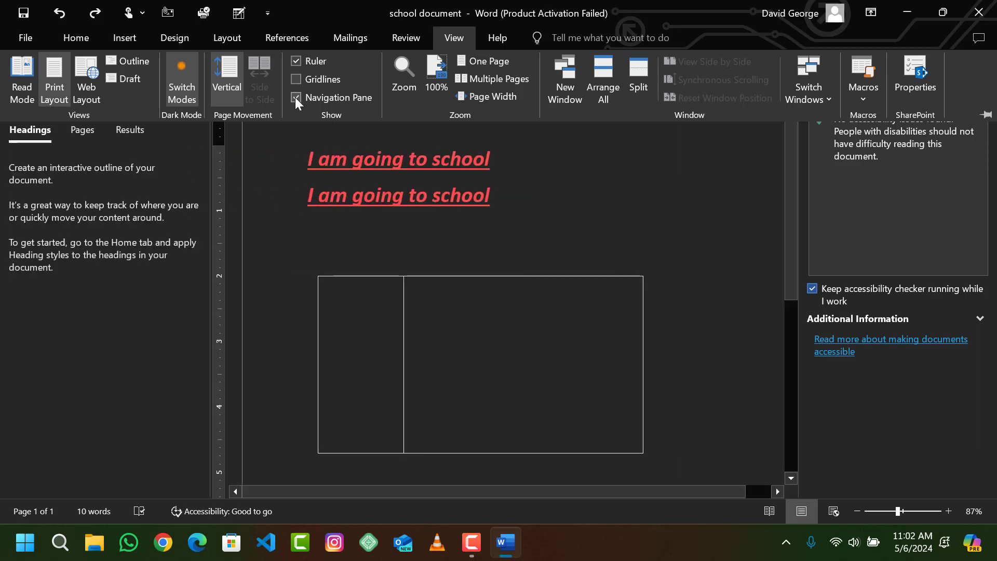